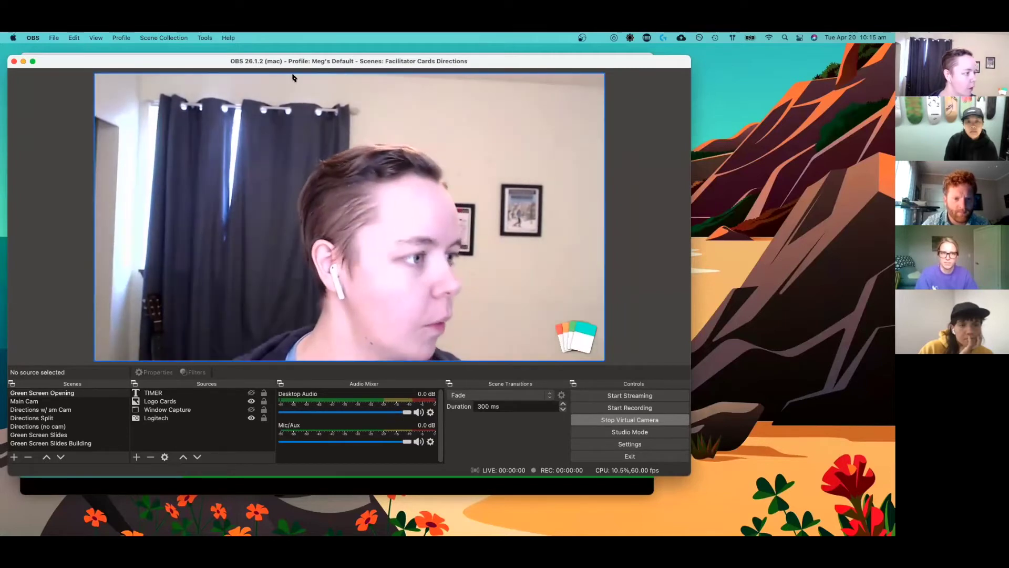
# - Shift the OBS window slightly and look over the available scene collections and their management options
pyautogui.moveTo(312, 63); pyautogui.dragTo(322, 61)
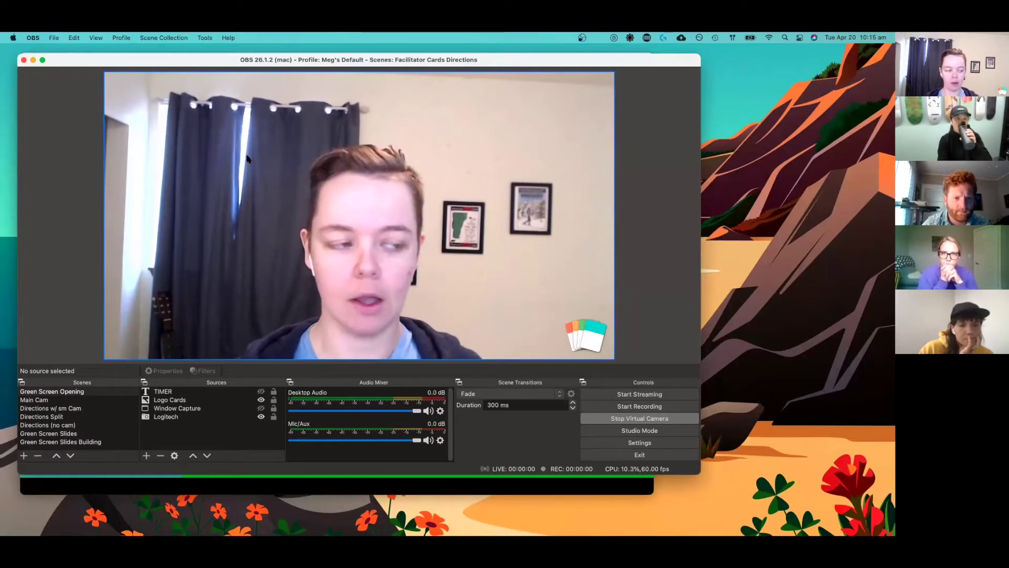
pyautogui.click(182, 38)
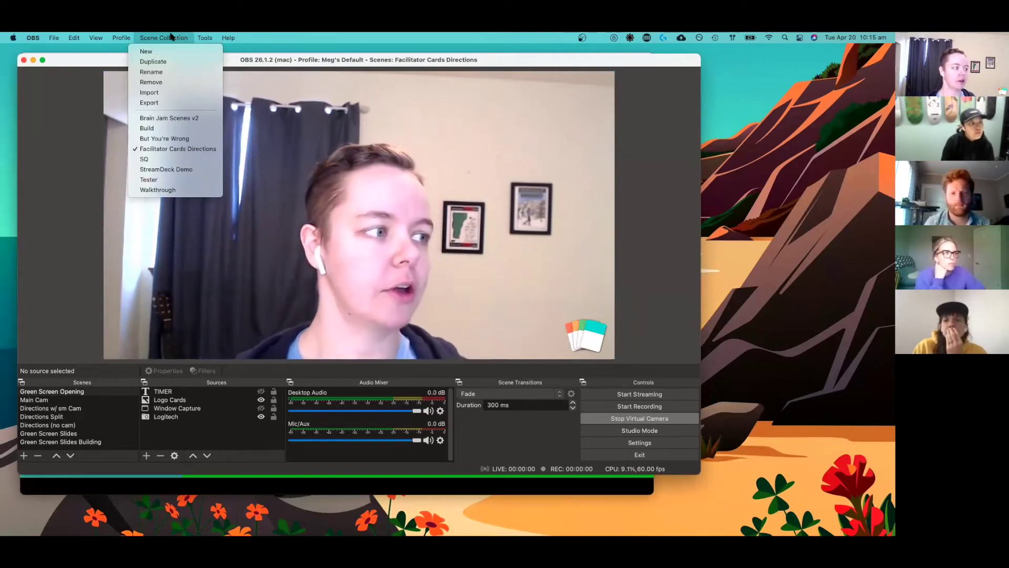
pyautogui.moveTo(163, 37)
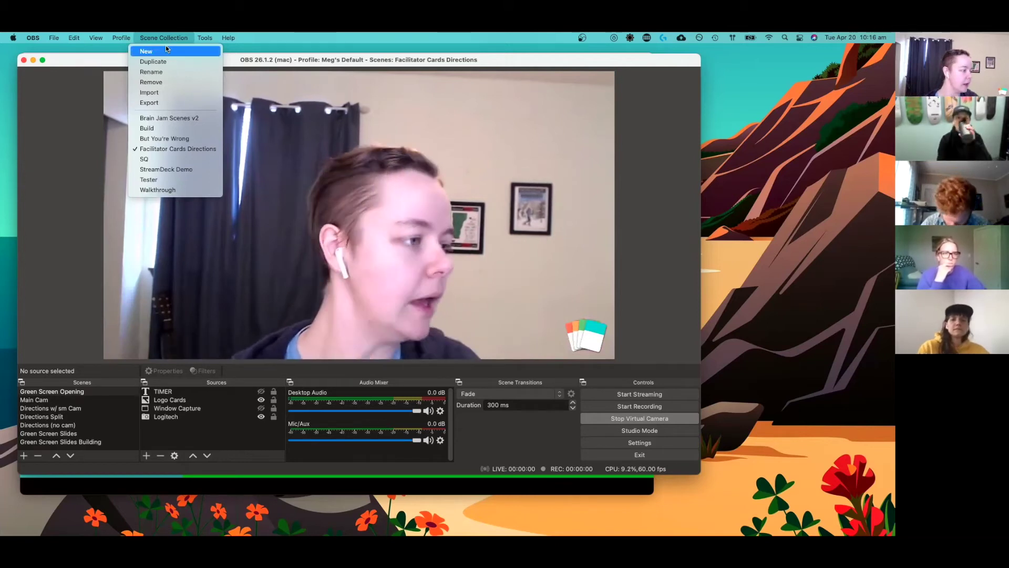
pyautogui.click(163, 37)
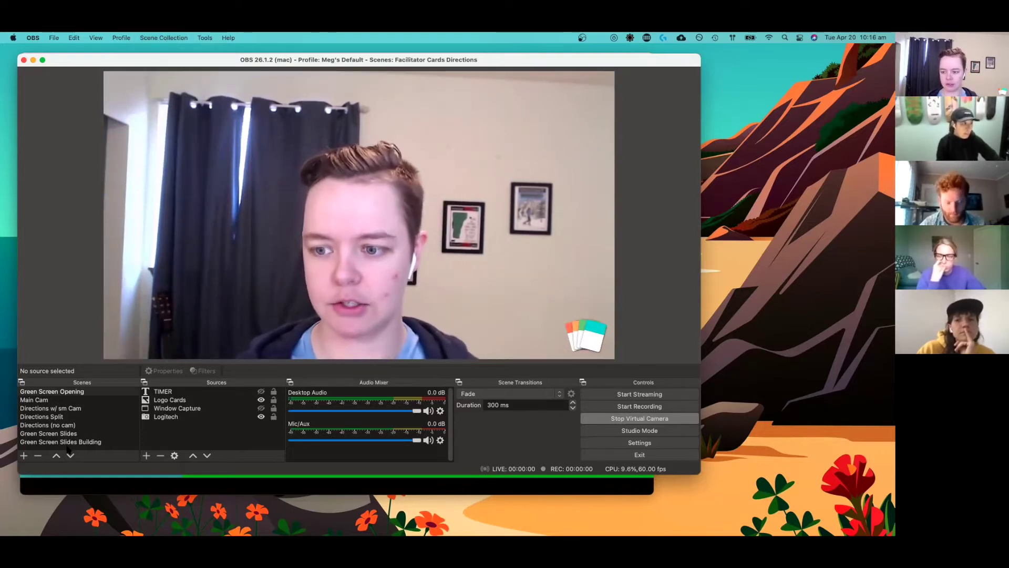
pyautogui.click(24, 455)
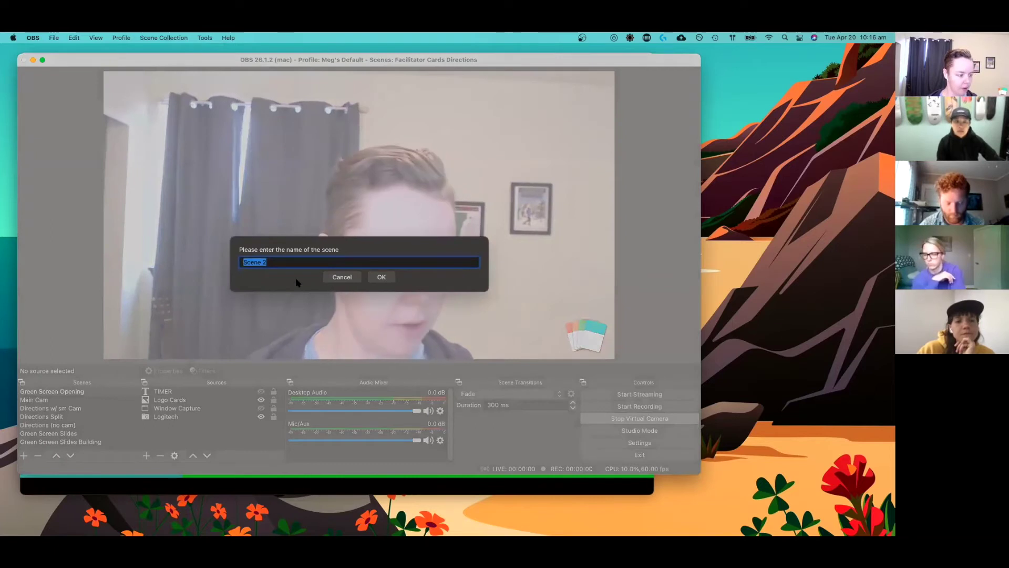
pyautogui.click(340, 277)
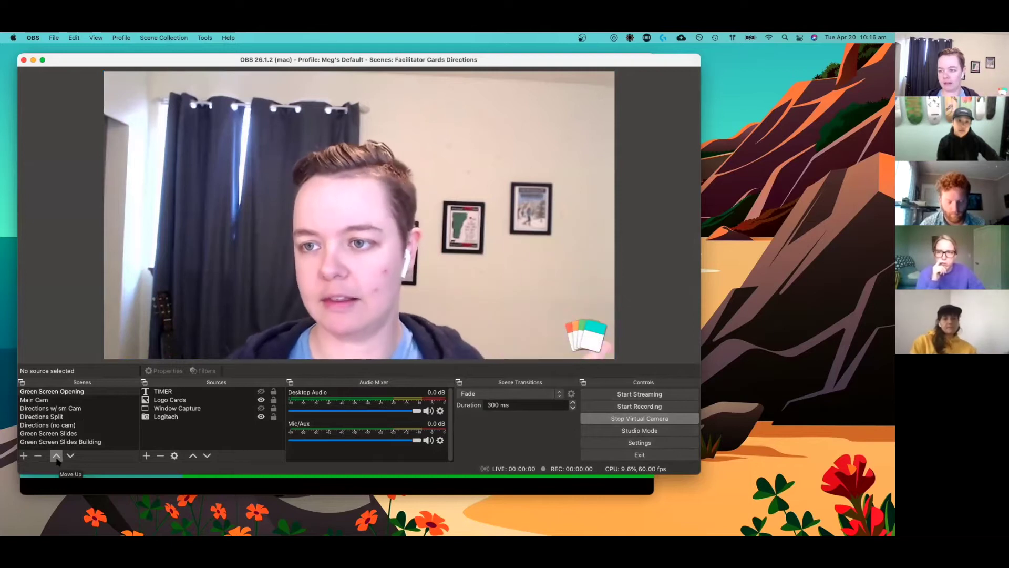
pyautogui.click(23, 456)
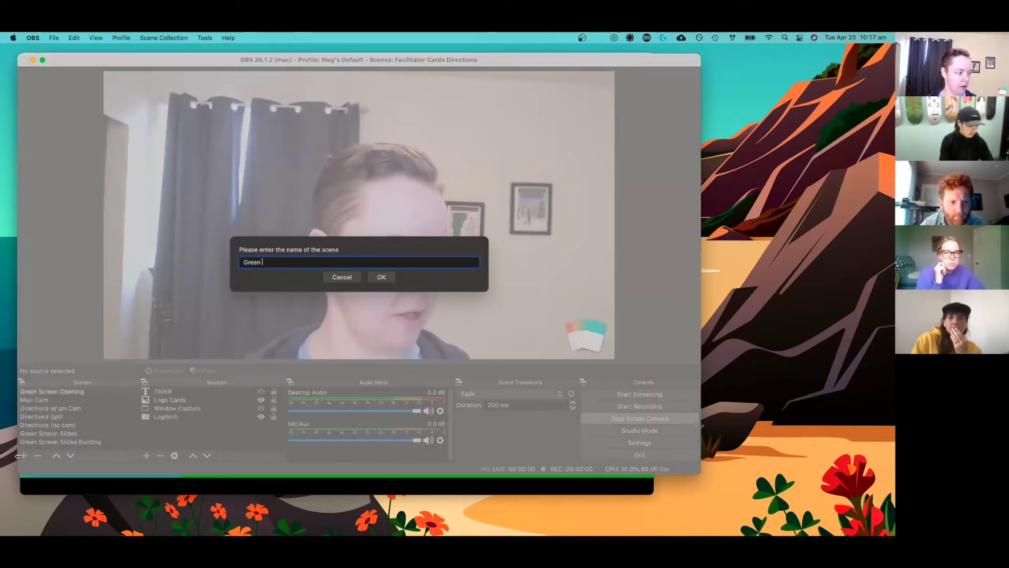
pyautogui.write('Green Screen Slides')
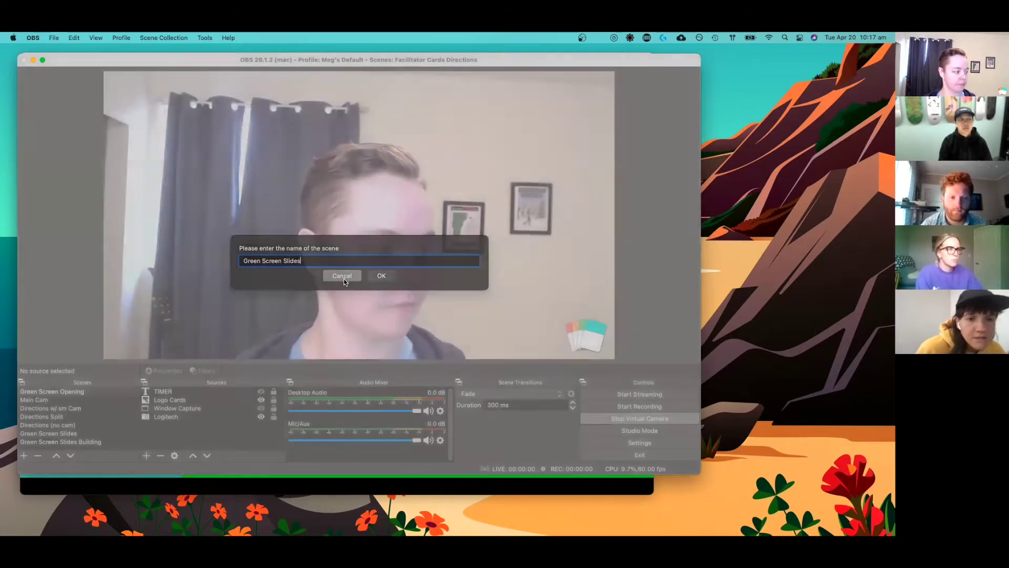
pyautogui.click(342, 277)
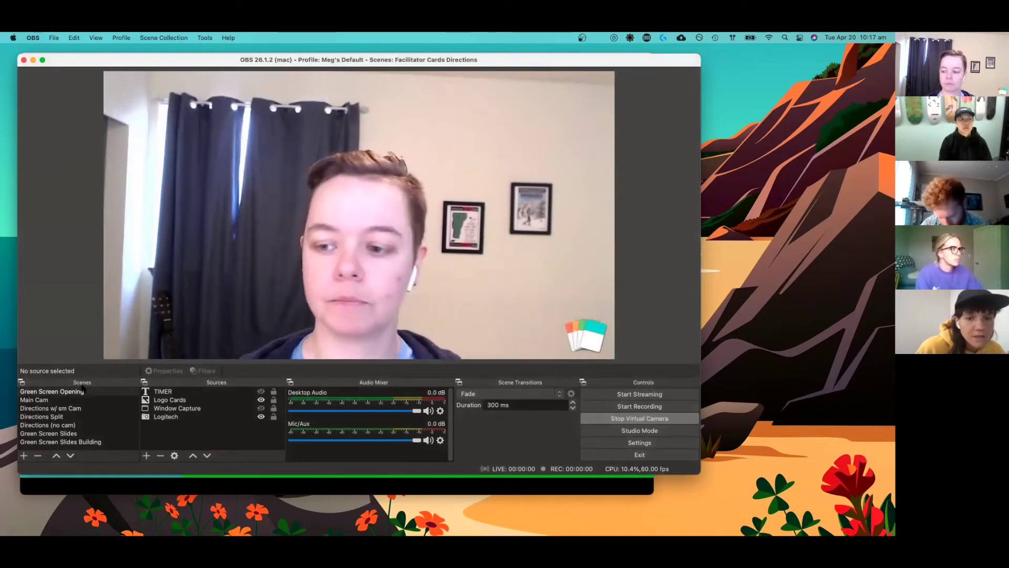
# - Add a new scene, trying the name Green Screen Slides before accepting the suggested name Scene 2
pyautogui.click(24, 456)
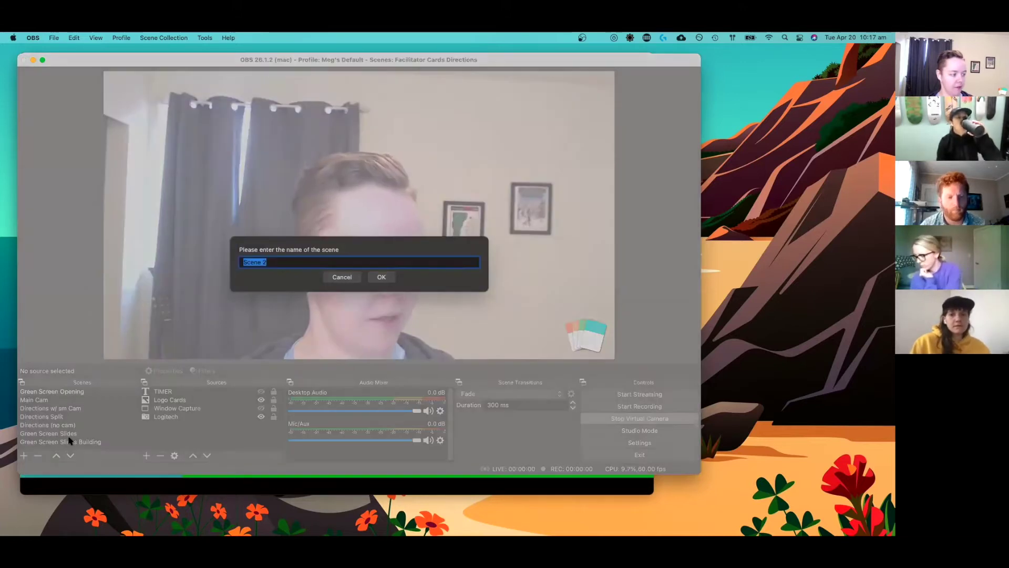
pyautogui.write('Green Screen Slides')
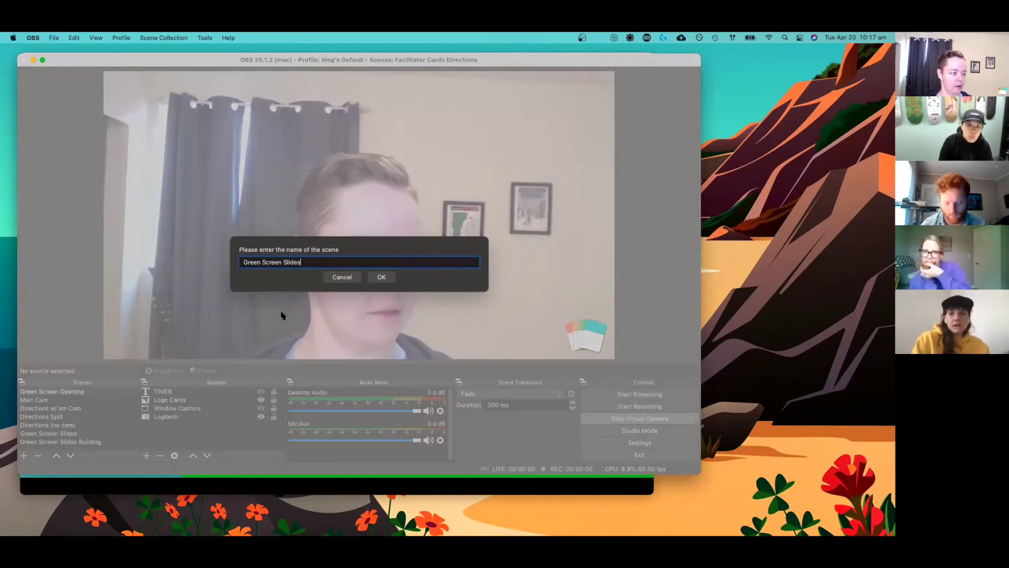
pyautogui.click(385, 277)
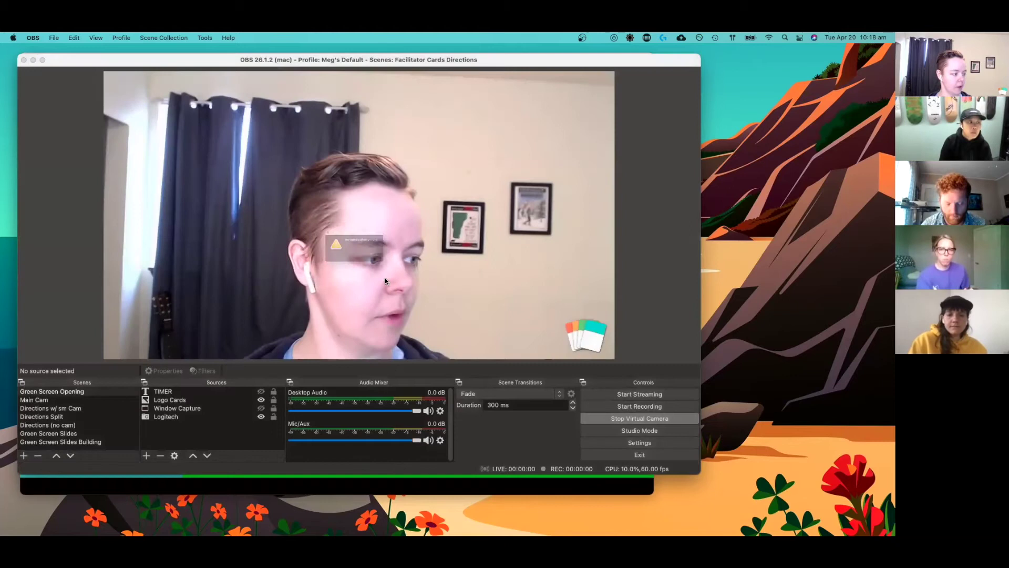
pyautogui.click(402, 265)
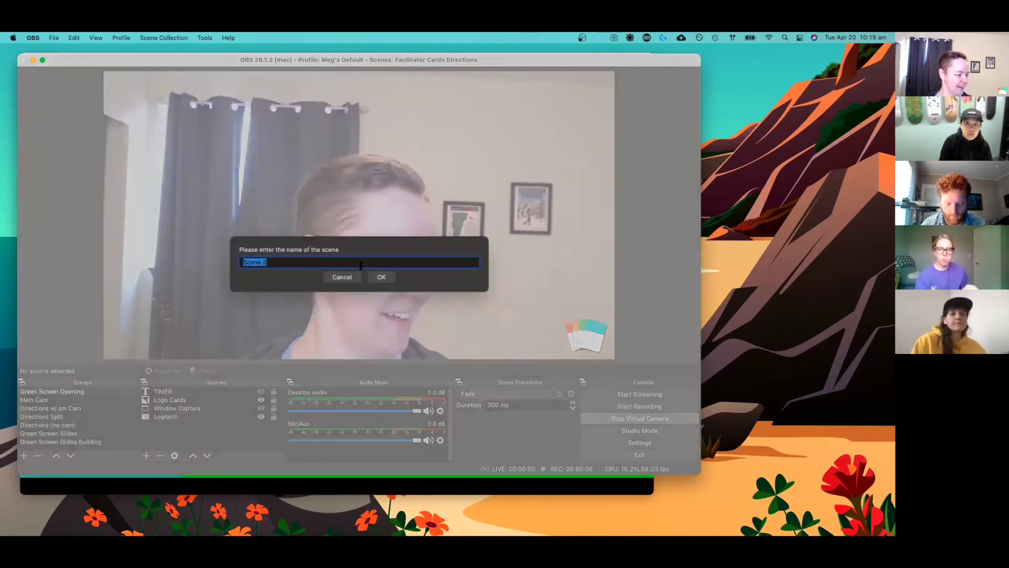
pyautogui.press('Return')
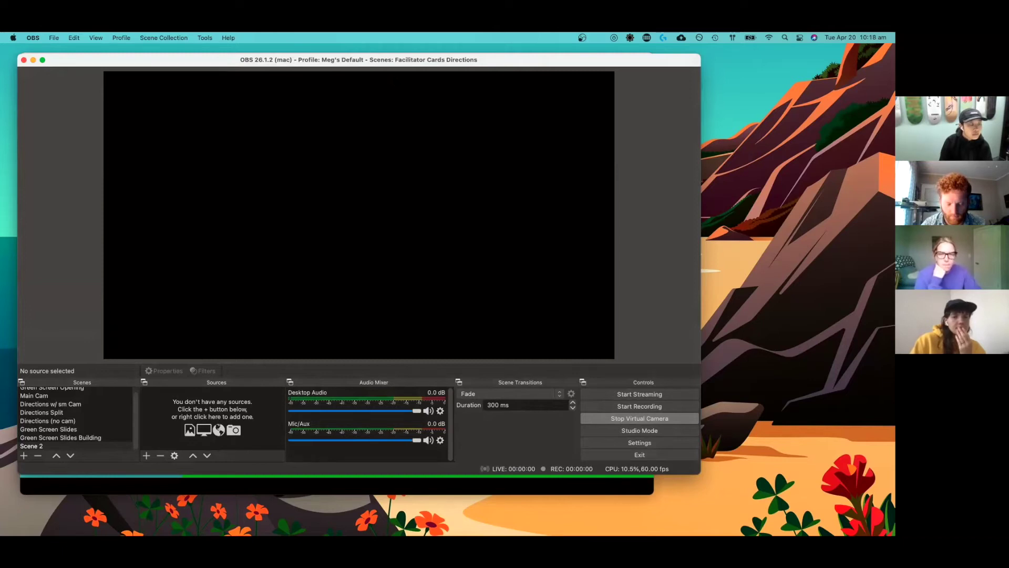
# - Add a new video capture device source to Scene 2, keeping the suggested name and leaving it visible
pyautogui.click(147, 456)
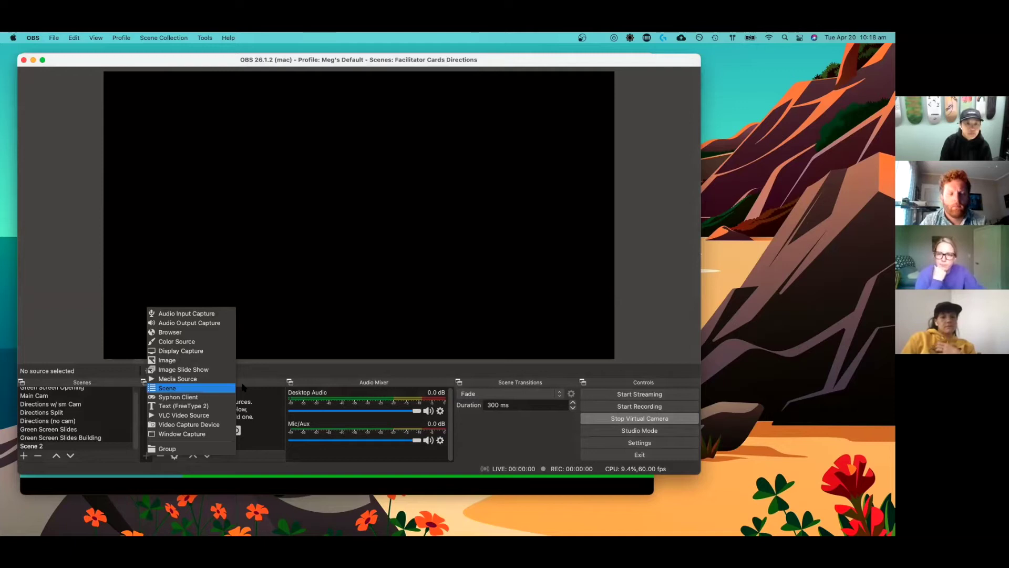
pyautogui.click(206, 388)
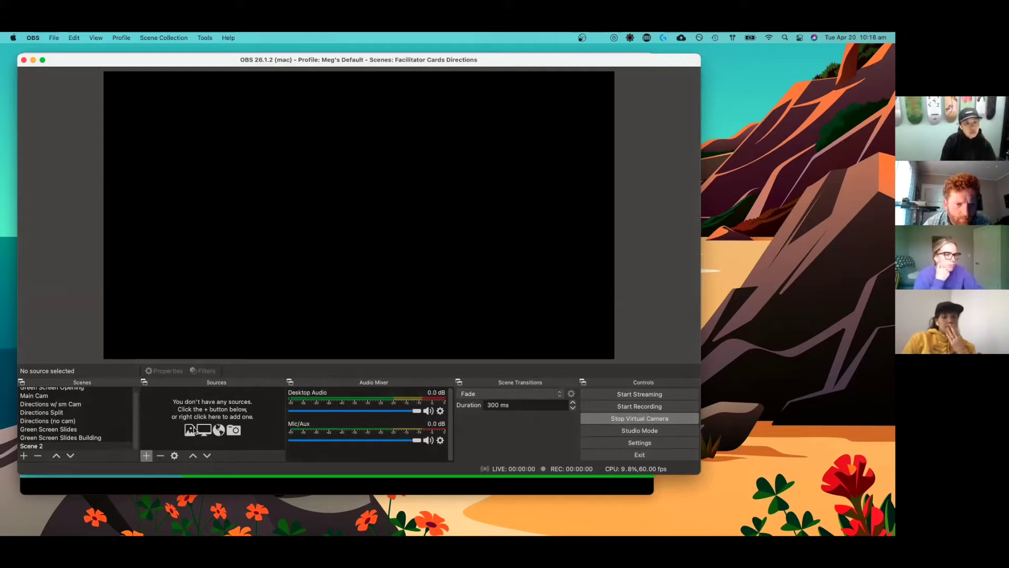
pyautogui.click(146, 456)
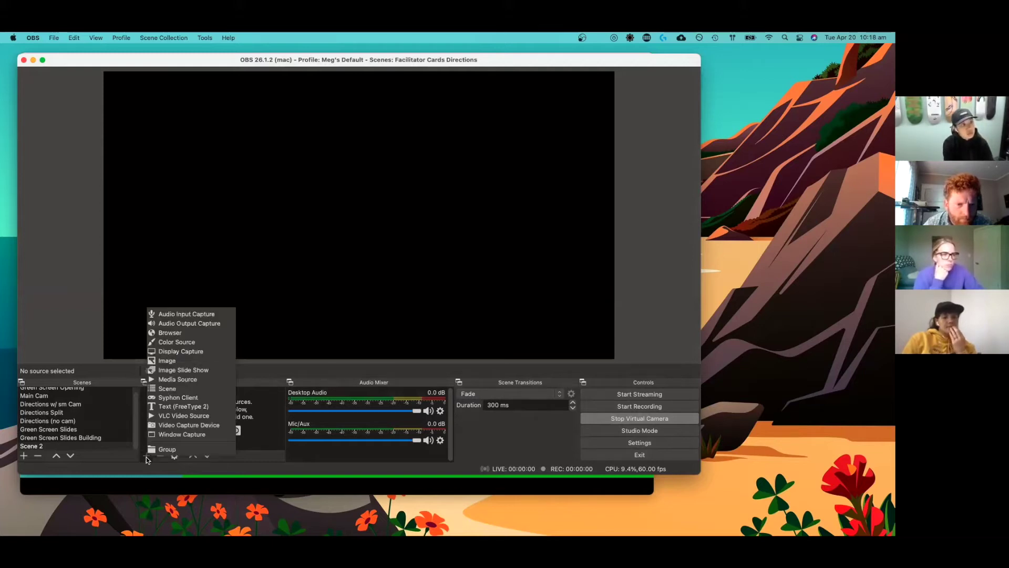
pyautogui.click(179, 427)
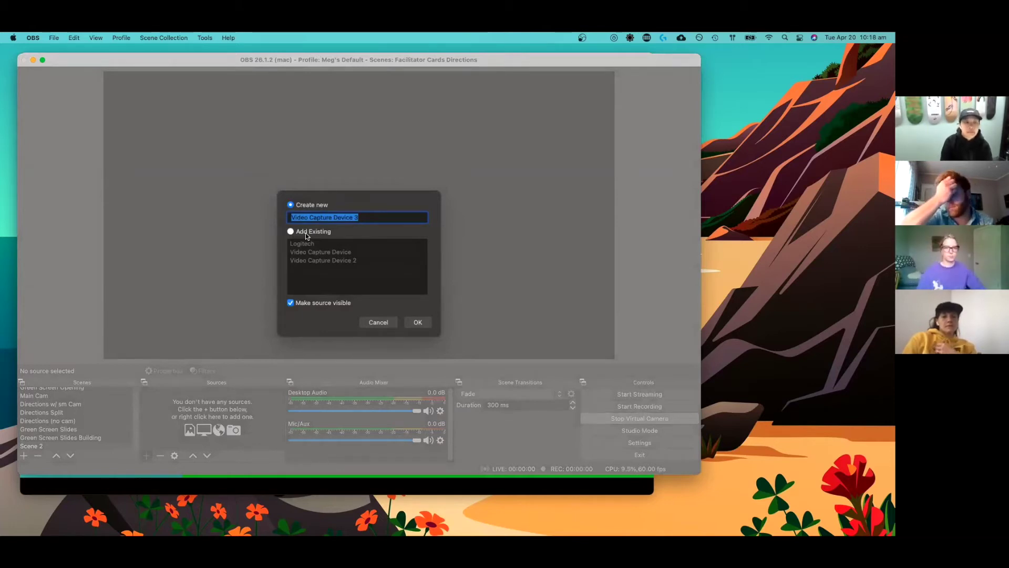
pyautogui.click(416, 323)
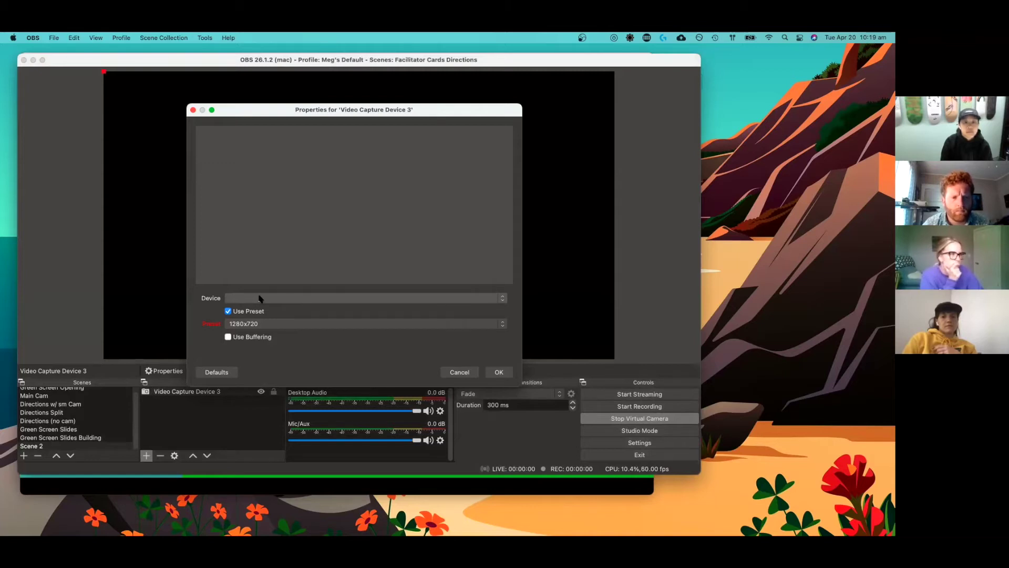
# - Set the new video source's device to HD Pro Webcam C920 and enlarge its image to fill the canvas
pyautogui.click(347, 302)
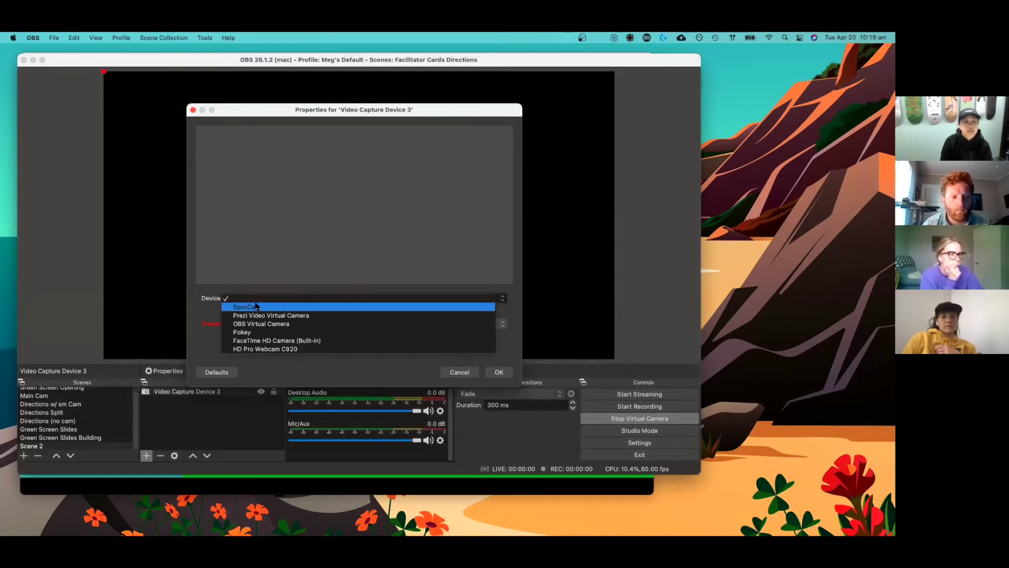
pyautogui.click(306, 347)
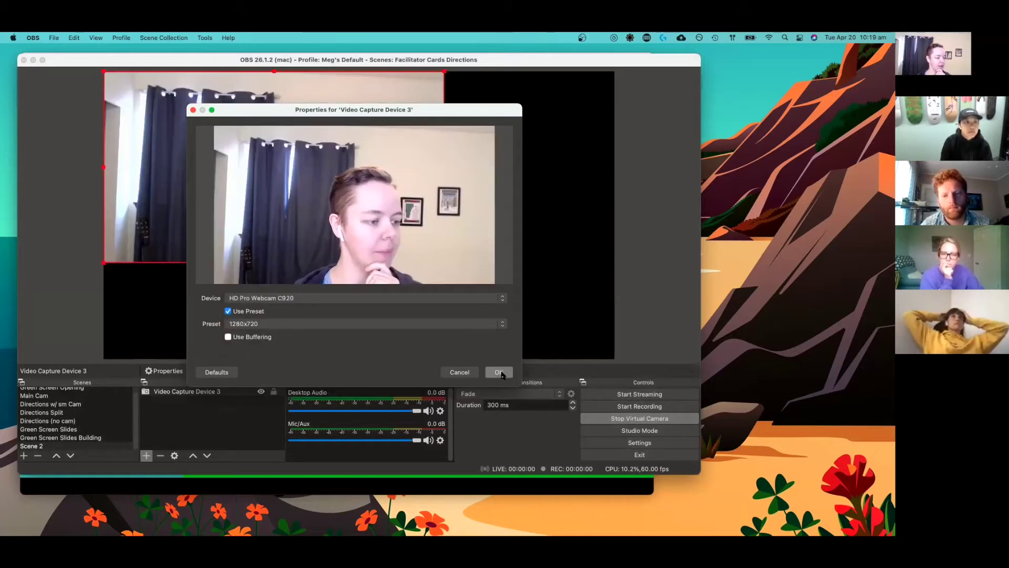
pyautogui.click(500, 373)
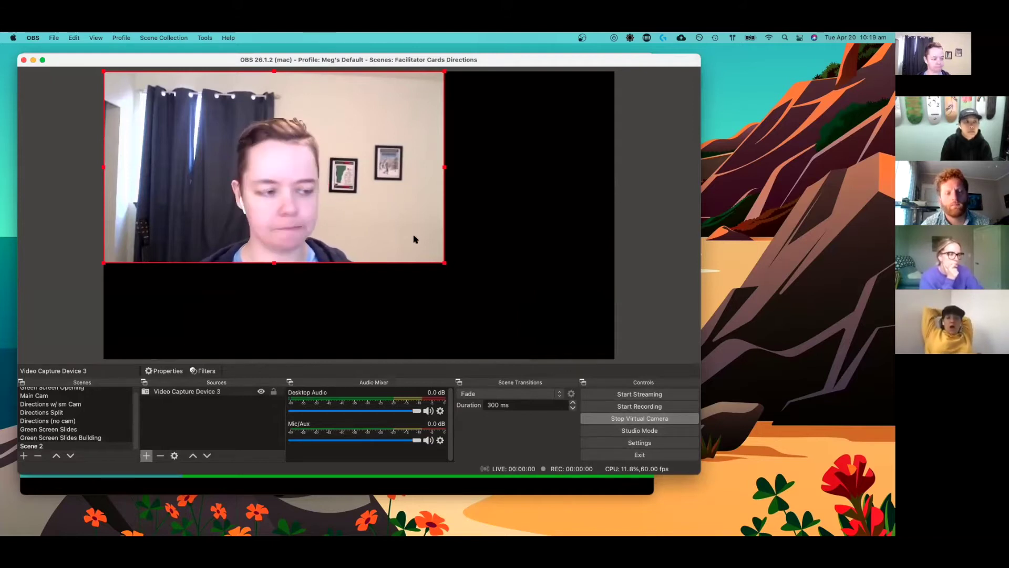
pyautogui.moveTo(439, 261); pyautogui.dragTo(613, 341)
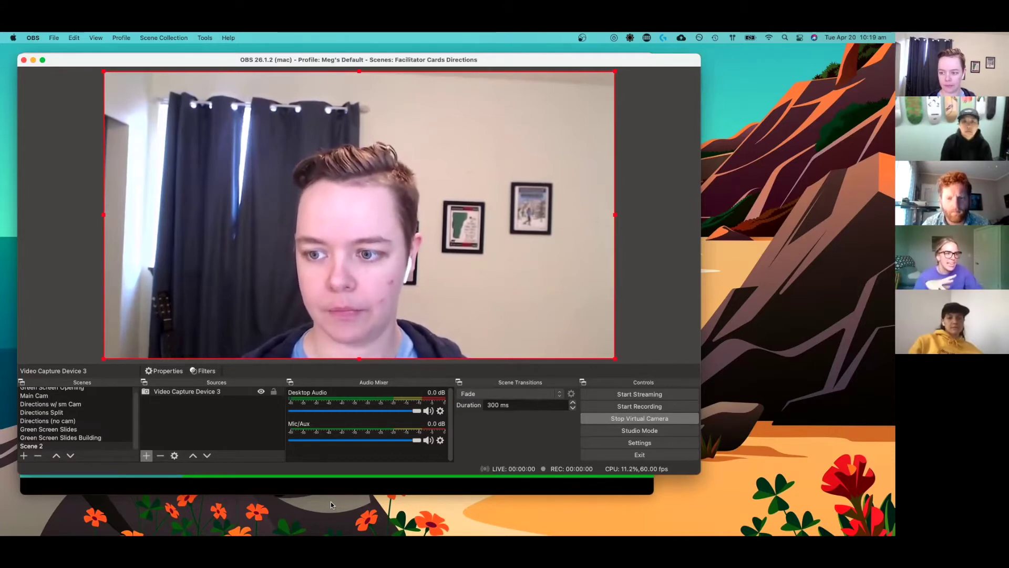
# - Review the available source types and the webcam source's properties without changing anything
pyautogui.click(192, 398)
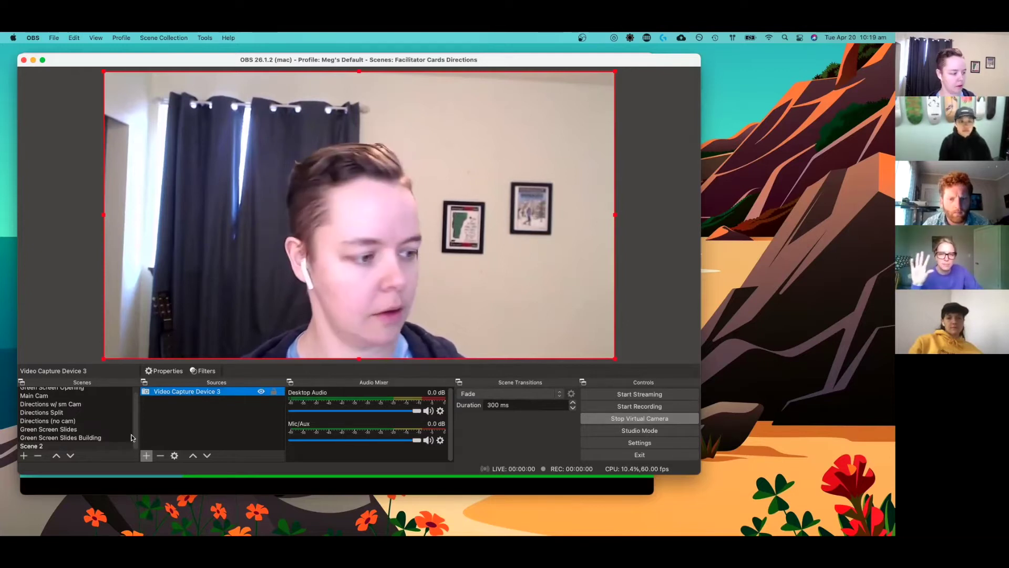
pyautogui.click(146, 456)
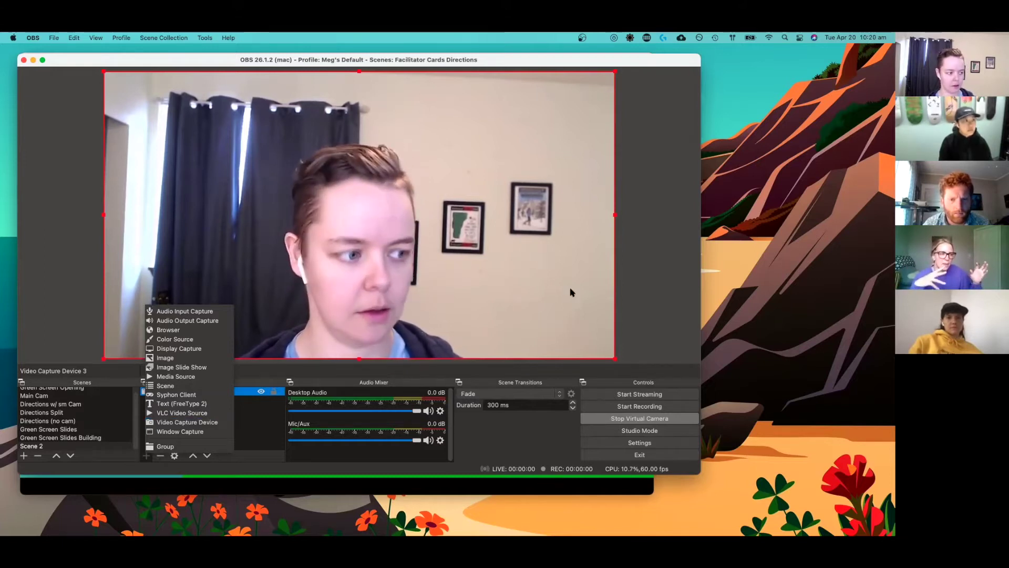
pyautogui.click(641, 275)
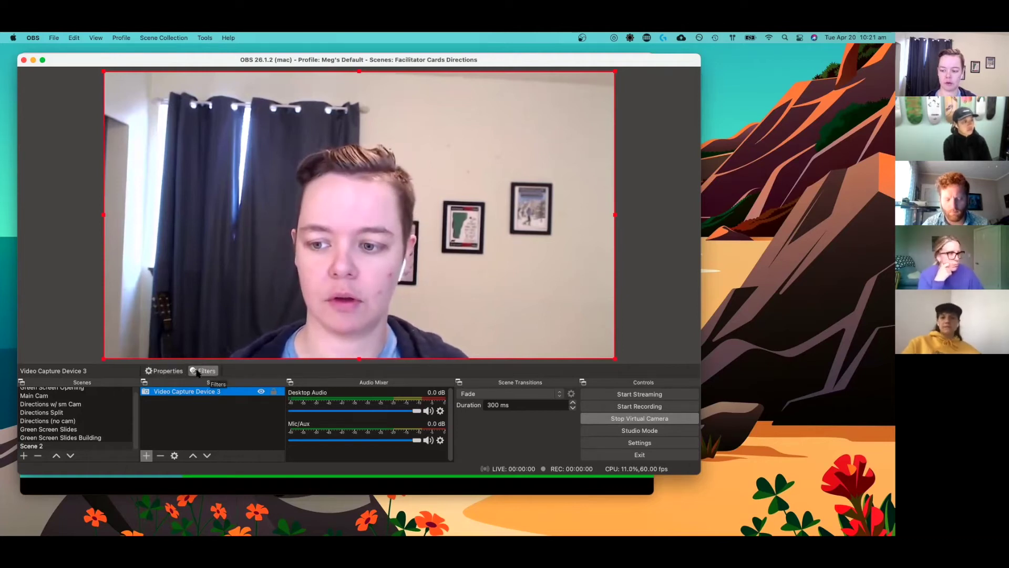
pyautogui.click(164, 373)
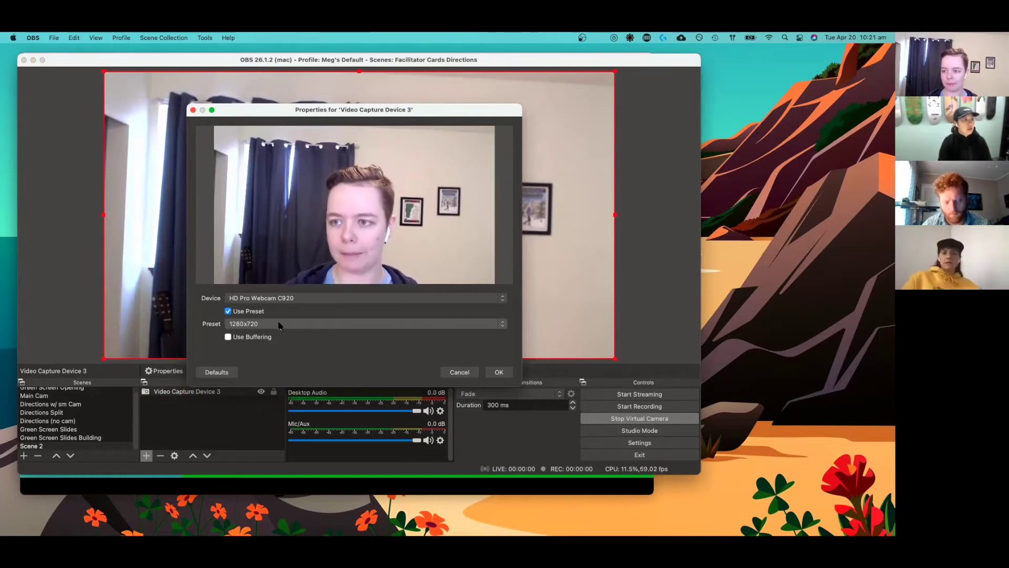
pyautogui.click(459, 372)
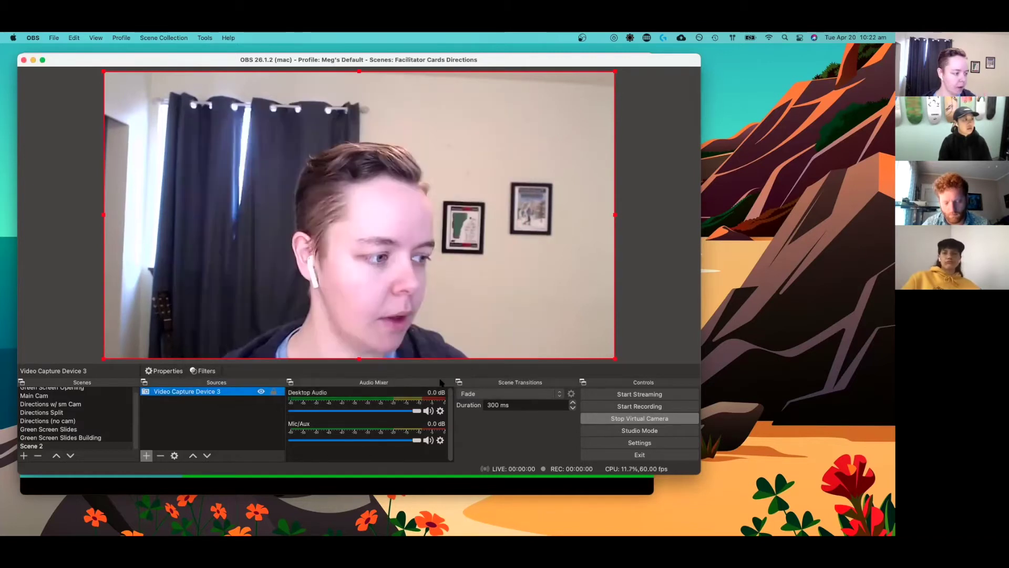
pyautogui.click(247, 418)
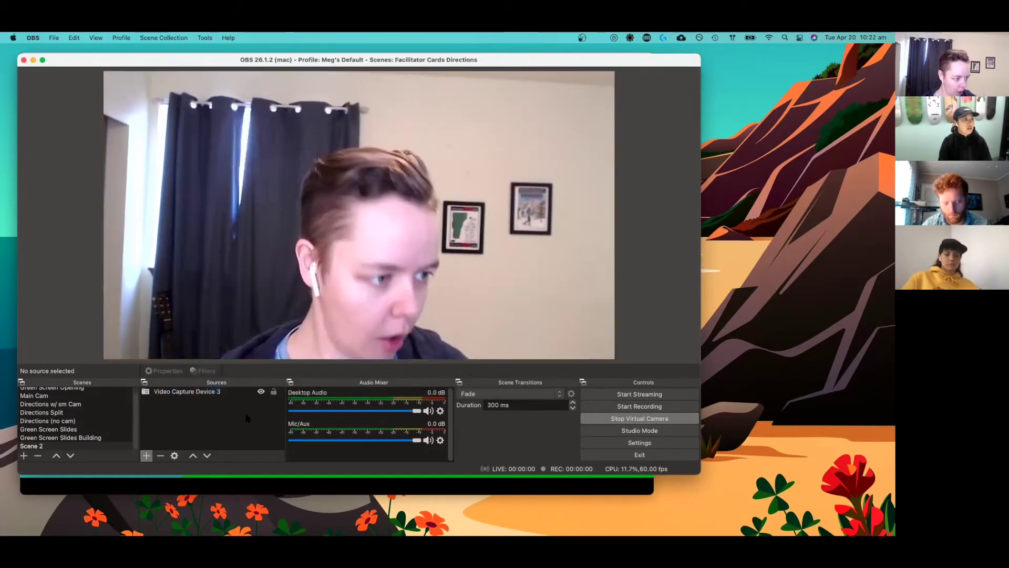
# - Add a new window capture source named Slides to Scene 2, leaving it visible
pyautogui.click(146, 455)
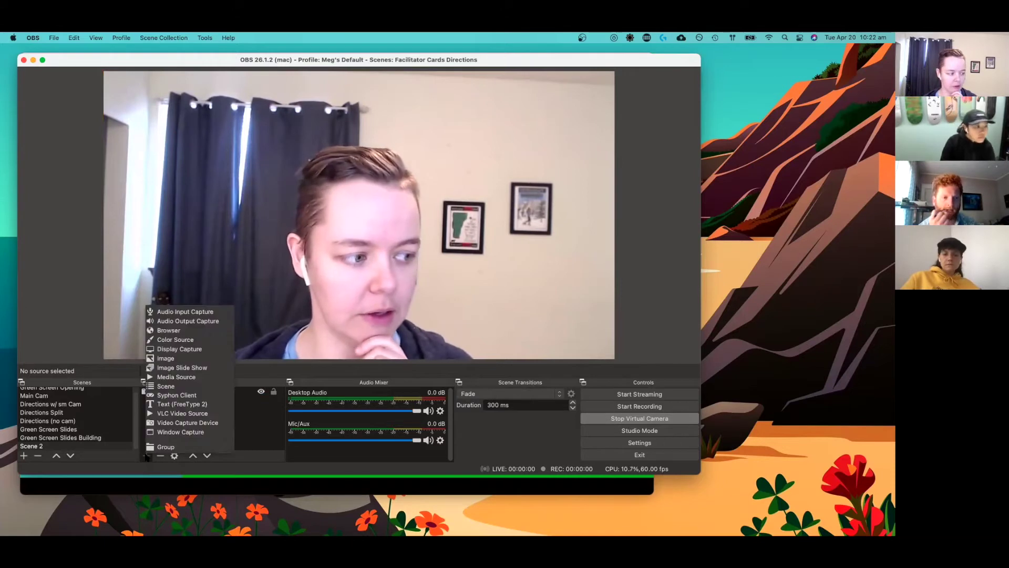
pyautogui.click(185, 432)
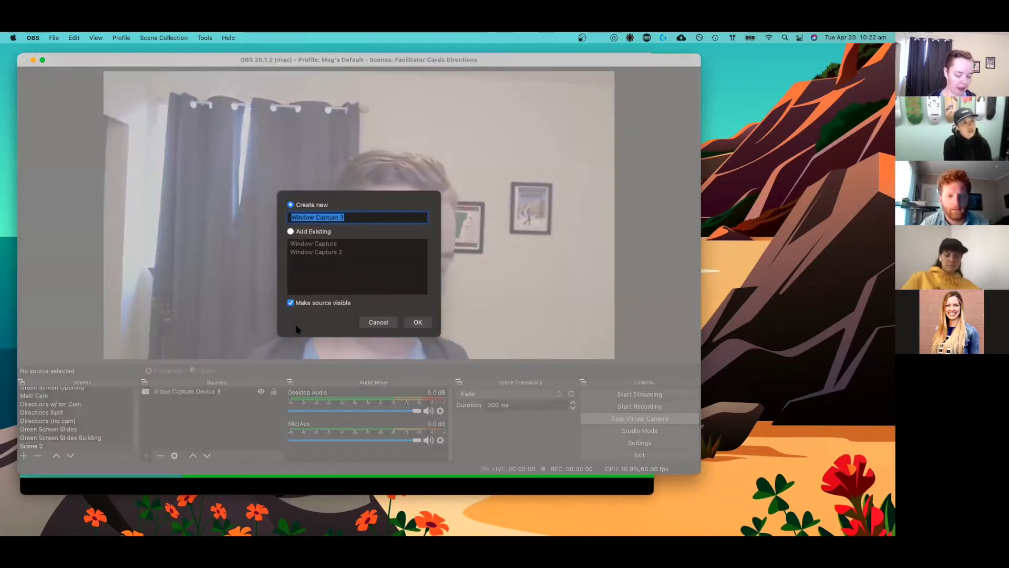
pyautogui.write('Slides')
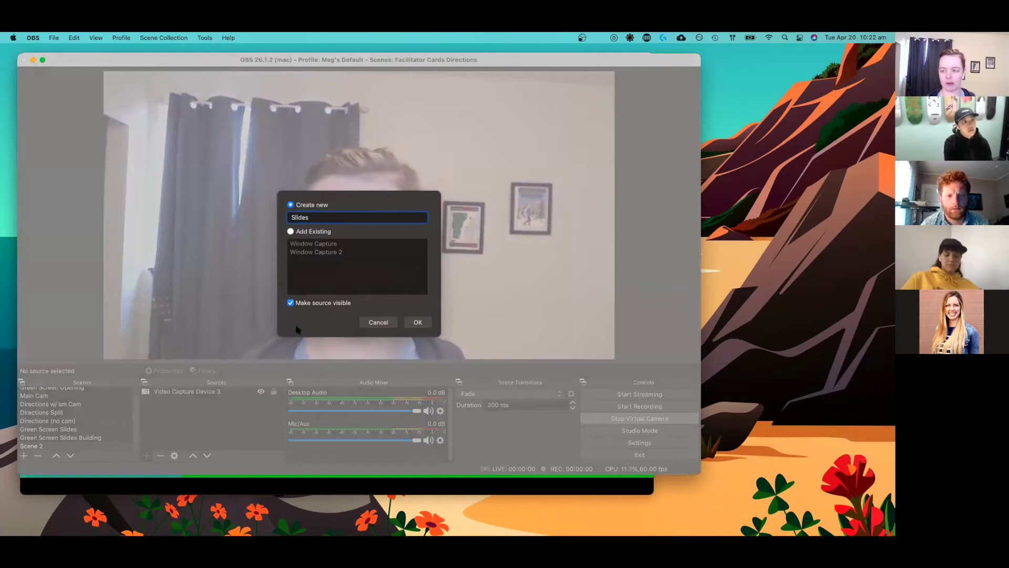
pyautogui.click(418, 323)
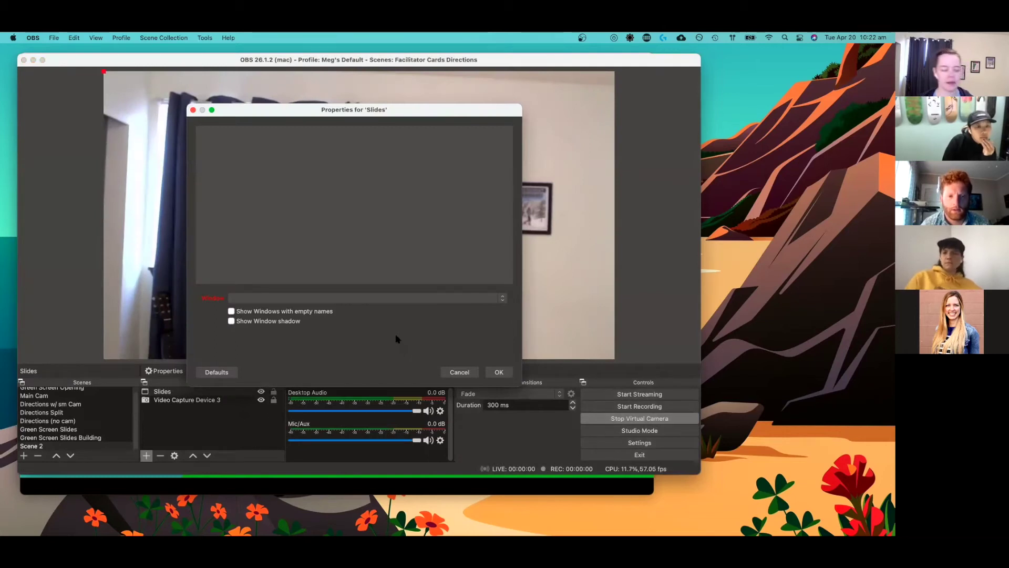
# - Set the Slides source to capture the Google Chrome window OBS Green Screen Slides [PUBLIC] - Google Slides
pyautogui.click(347, 299)
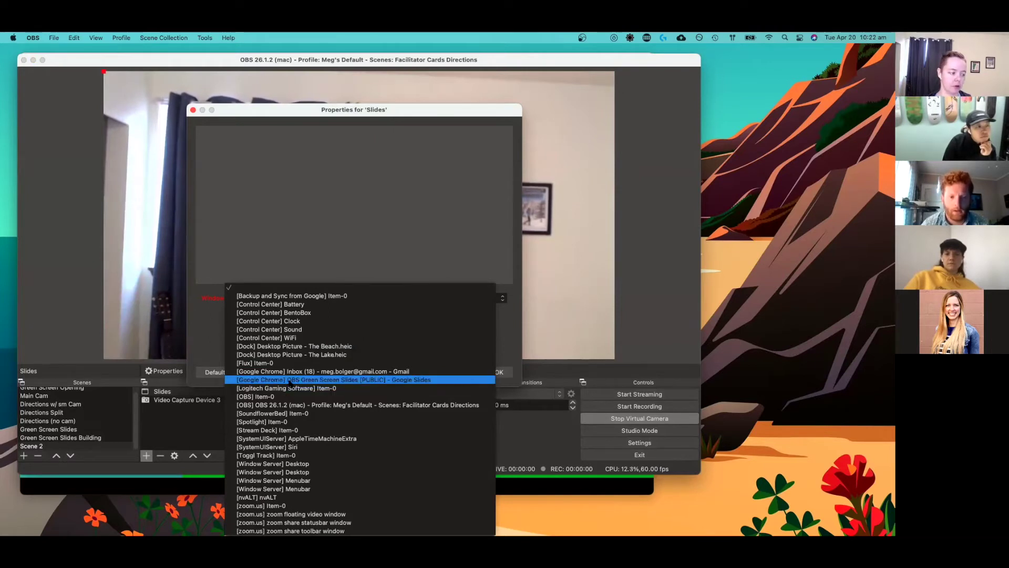
pyautogui.click(374, 380)
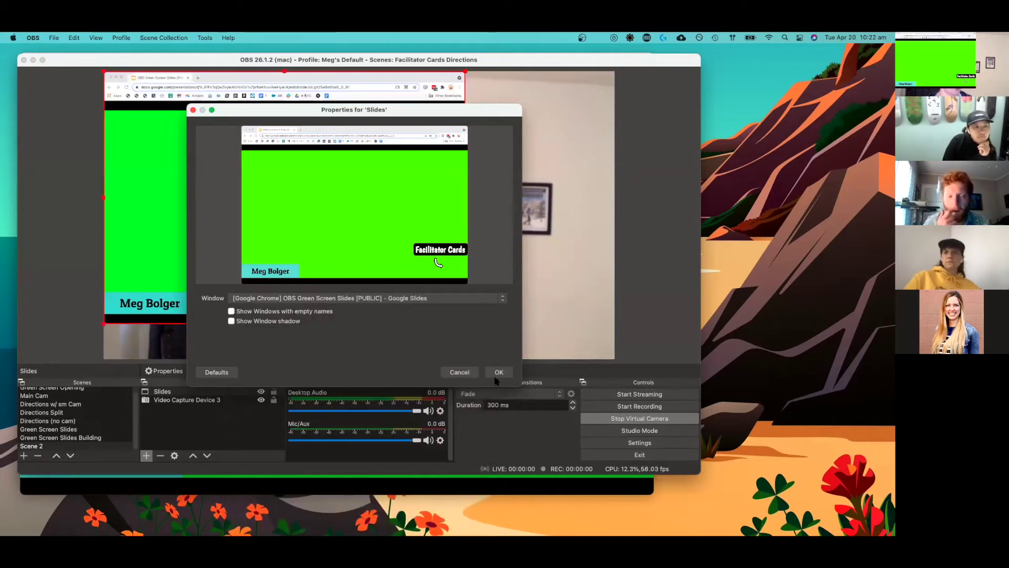
pyautogui.click(499, 373)
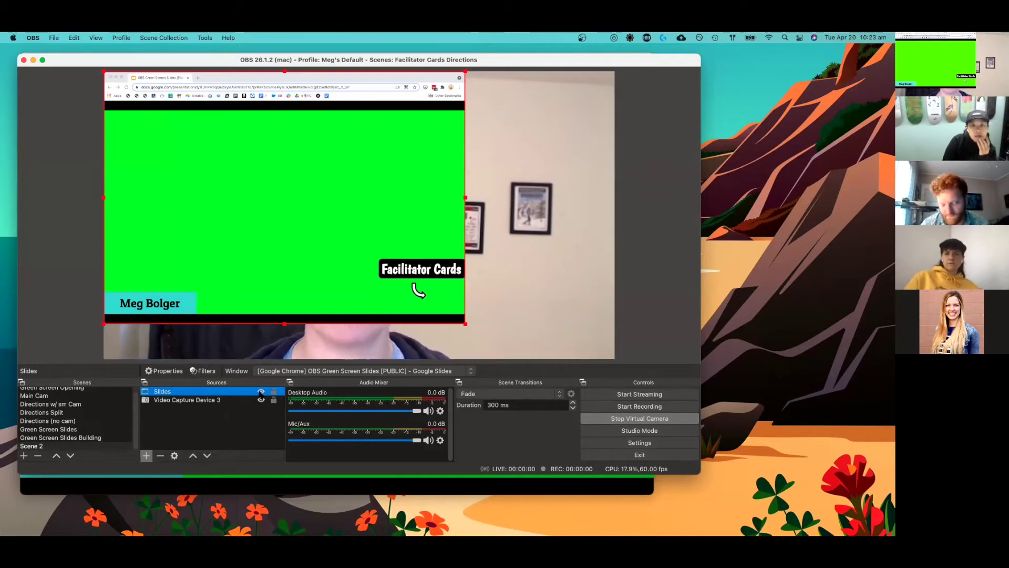
# - Hide the Slides source and review the windows available in its properties without changing the selection
pyautogui.click(261, 392)
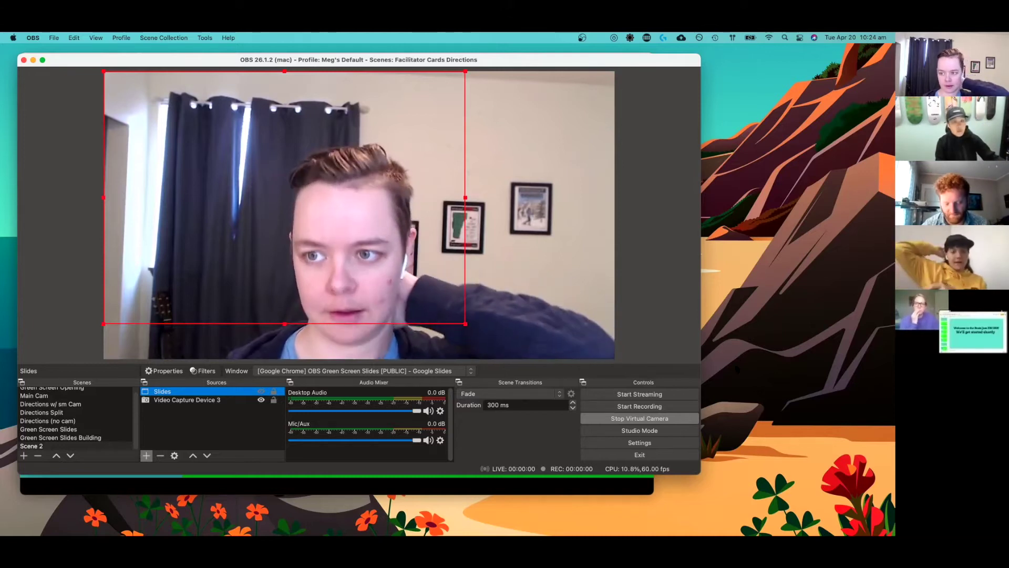
pyautogui.moveTo(485, 519)
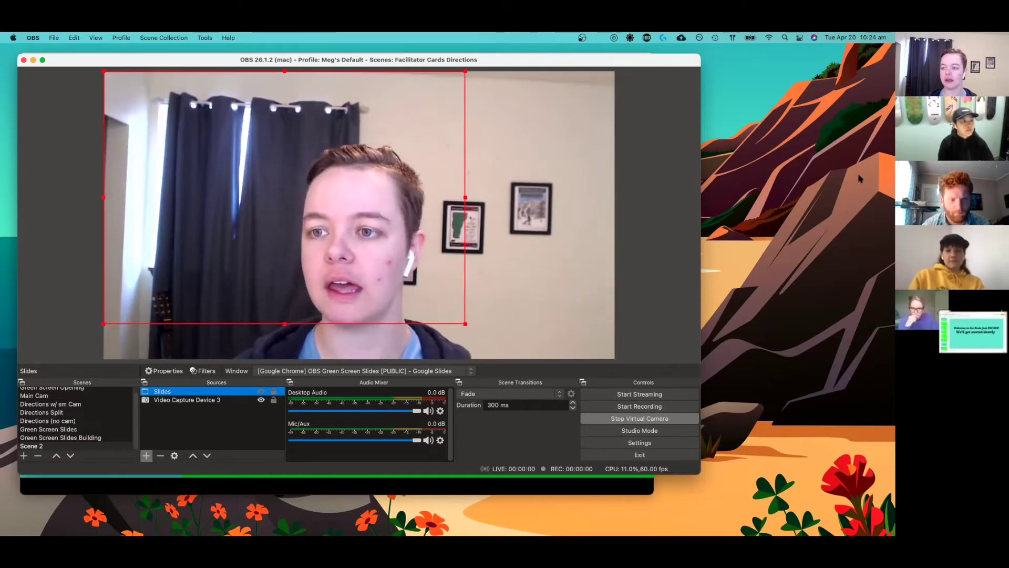
pyautogui.click(157, 371)
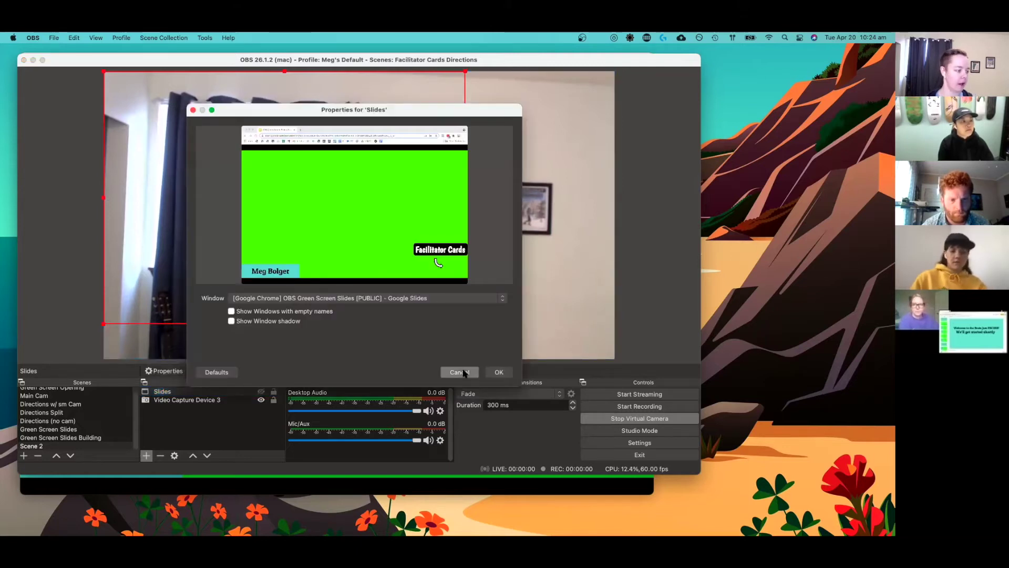
pyautogui.click(315, 298)
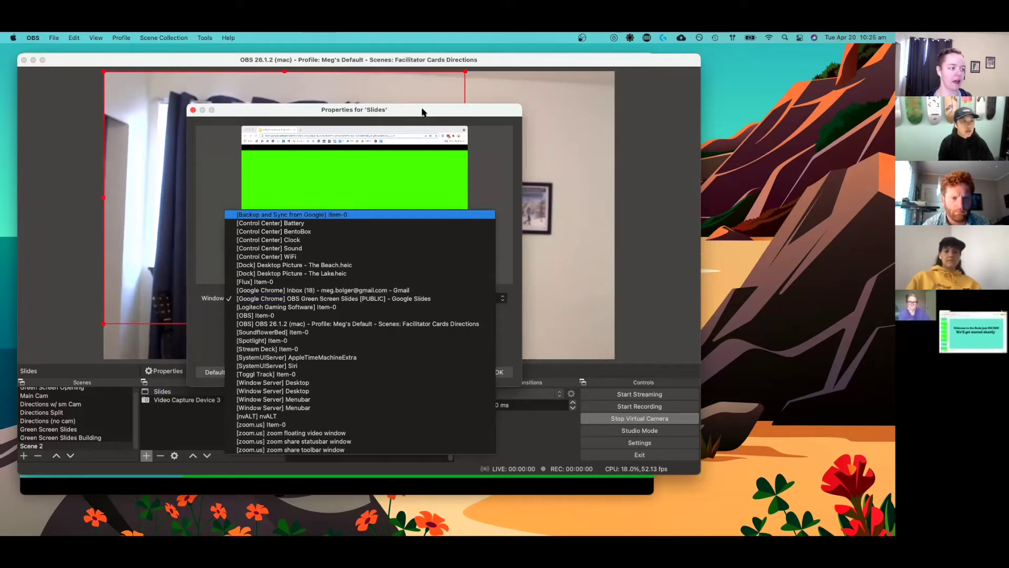
pyautogui.click(191, 110)
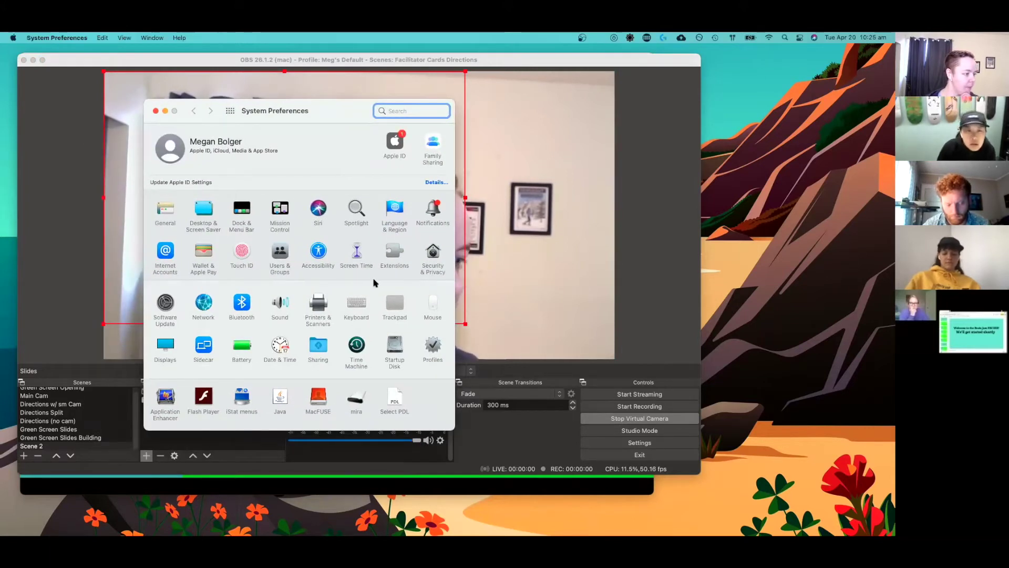
# - Examine which apps have Screen Recording permission in the Security & Privacy settings of System Preferences
pyautogui.click(437, 256)
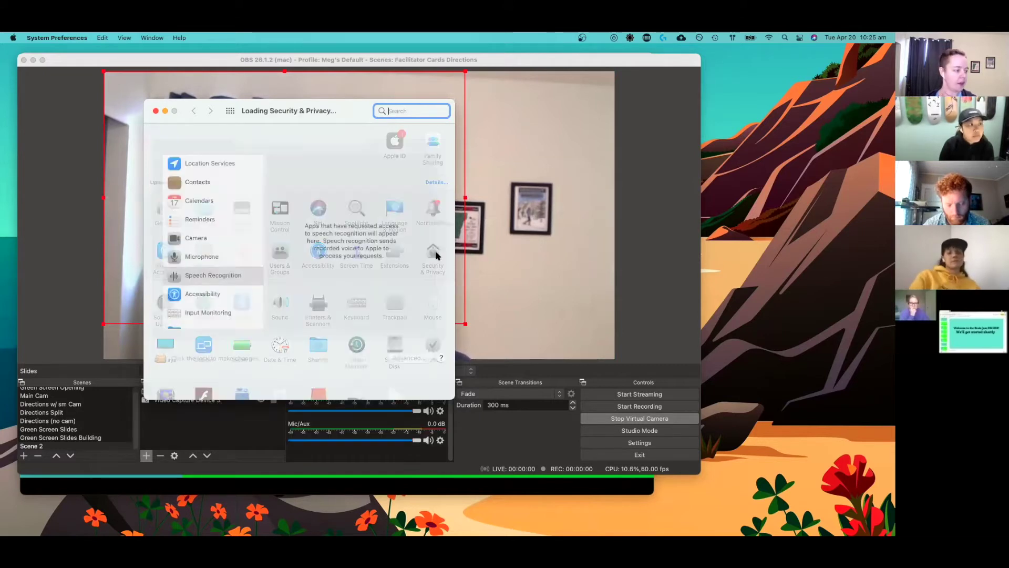
pyautogui.scroll(-5, 205, 288)
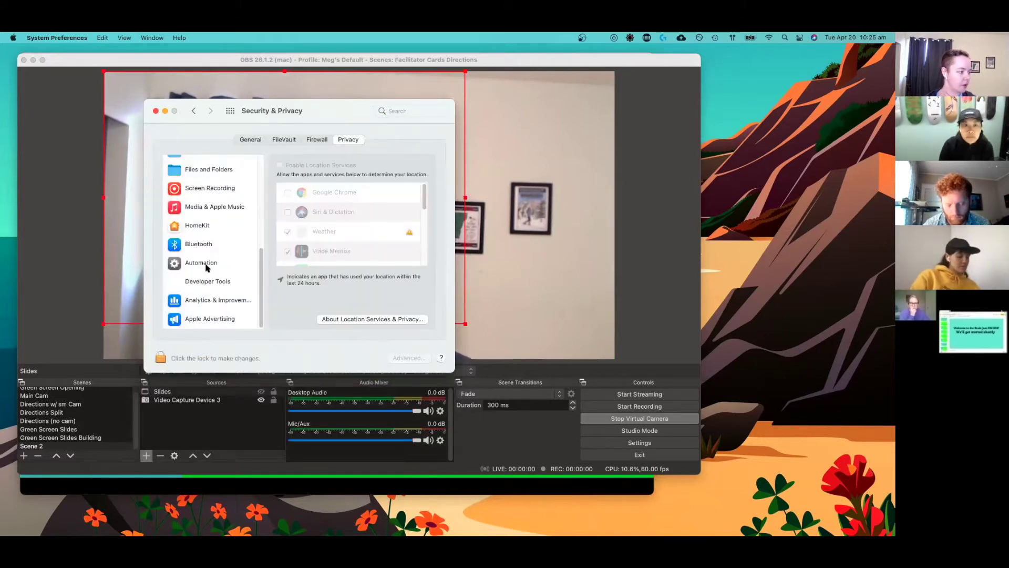
pyautogui.click(202, 195)
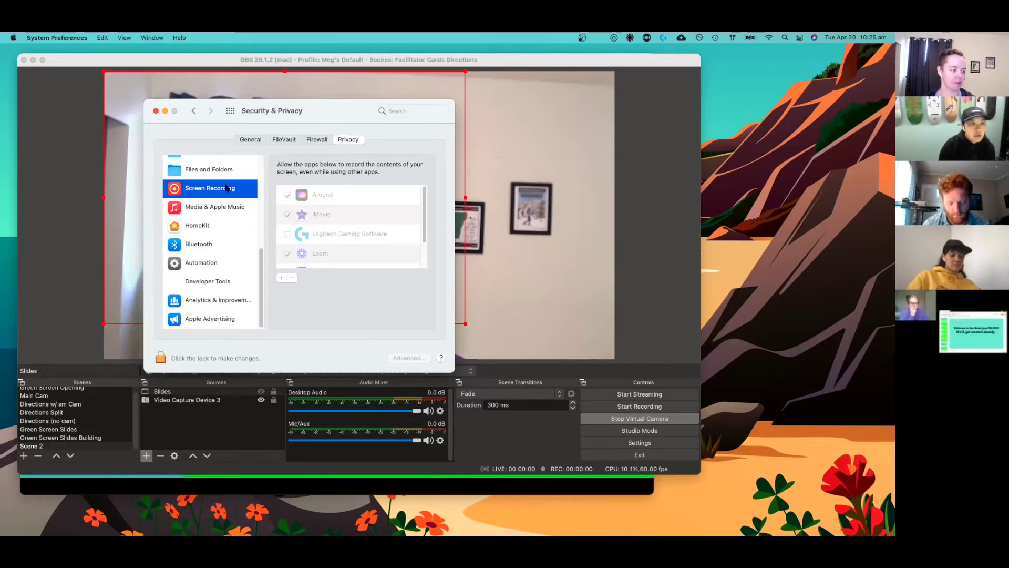
pyautogui.scroll(5, 218, 274)
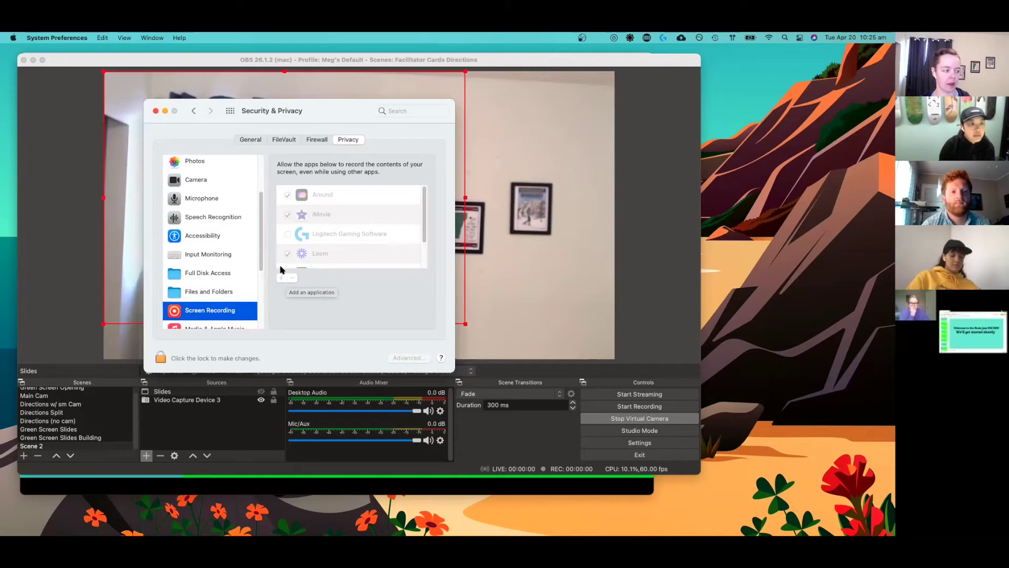
pyautogui.click(155, 112)
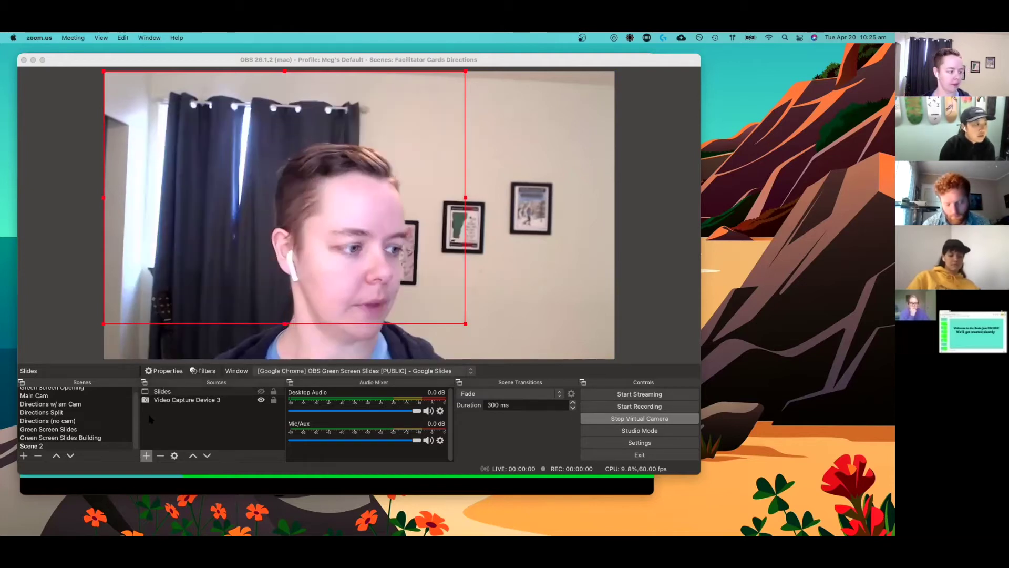
# - Make the Slides source visible again and exit the slide deck's presentation view in Chrome, returning to OBS
pyautogui.click(261, 392)
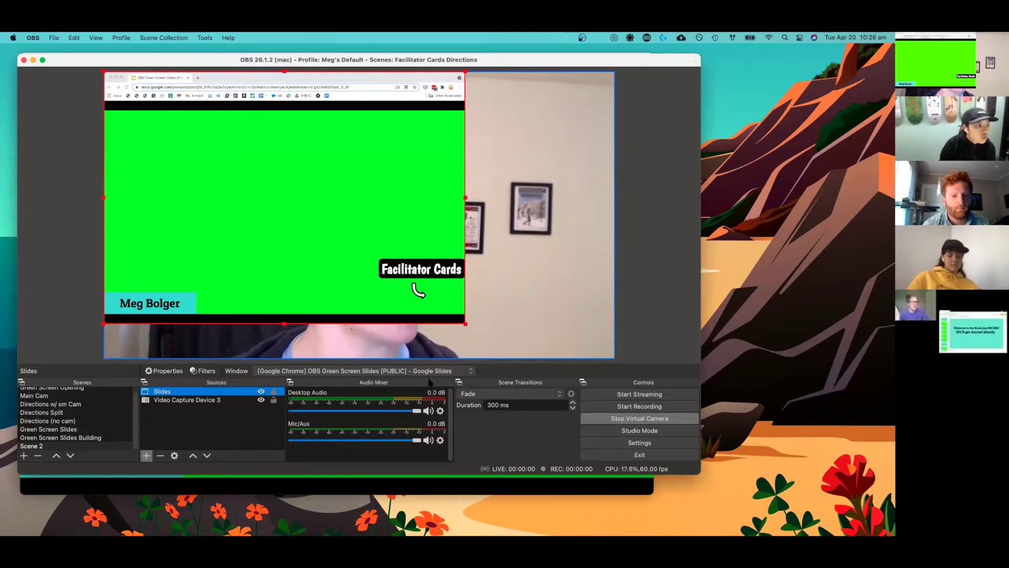
pyautogui.moveTo(544, 522)
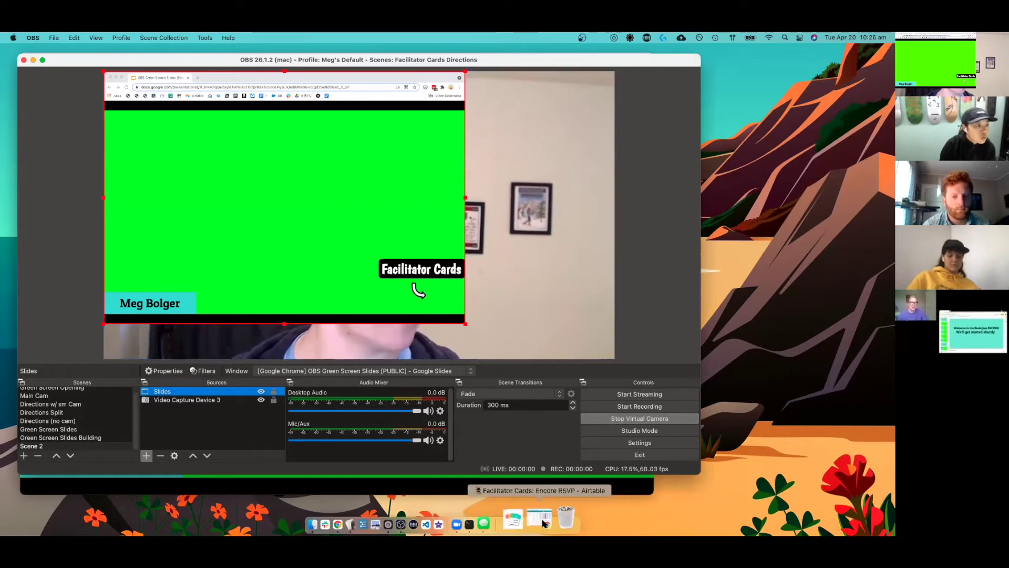
pyautogui.click(544, 522)
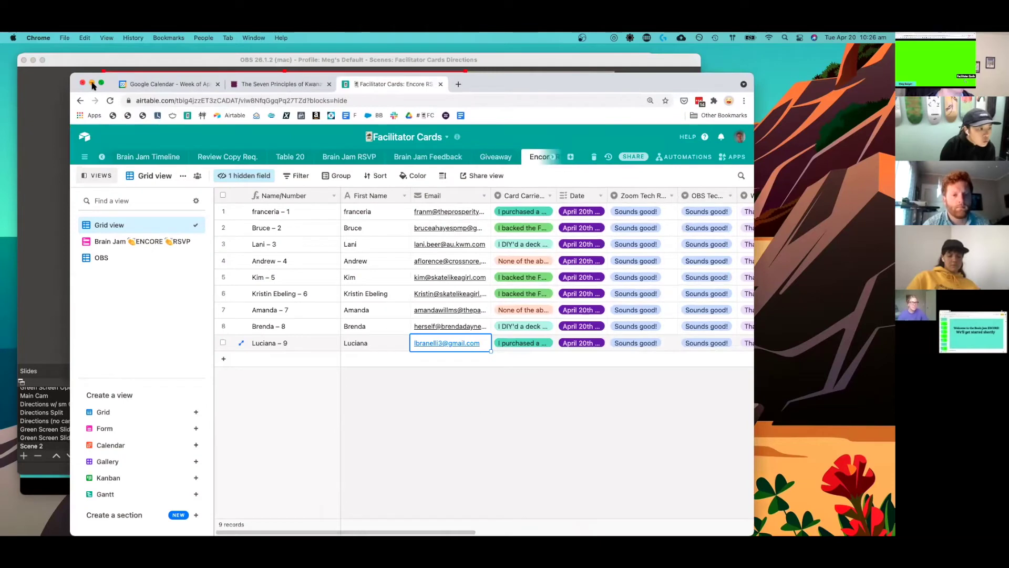
pyautogui.click(91, 82)
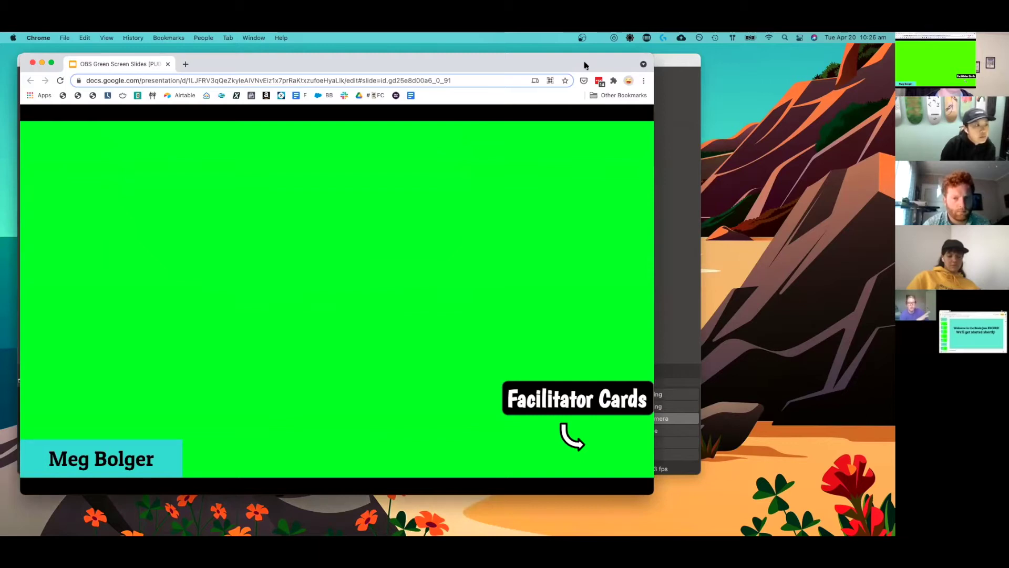
pyautogui.moveTo(587, 57); pyautogui.dragTo(617, 76)
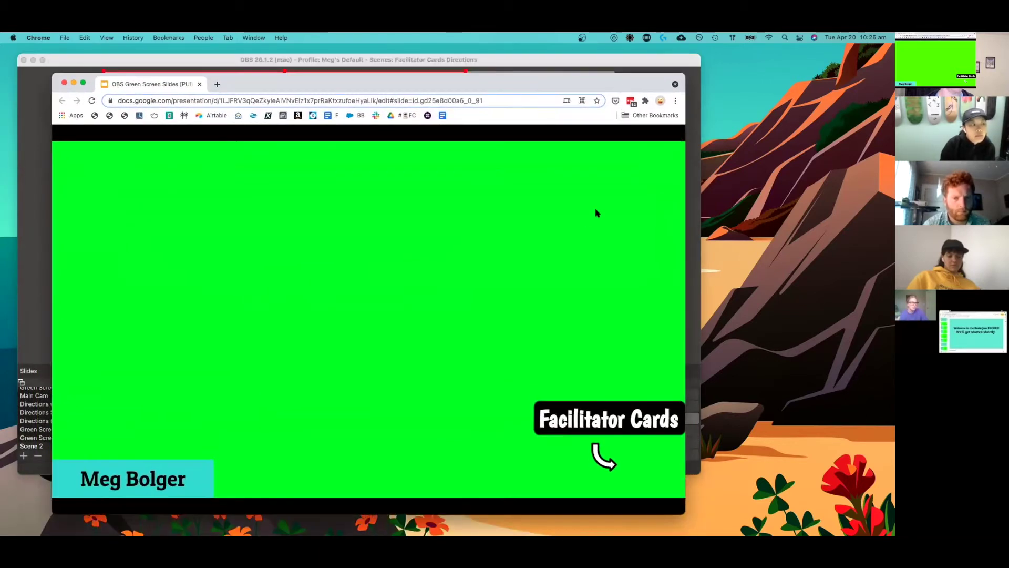
pyautogui.press('Escape')
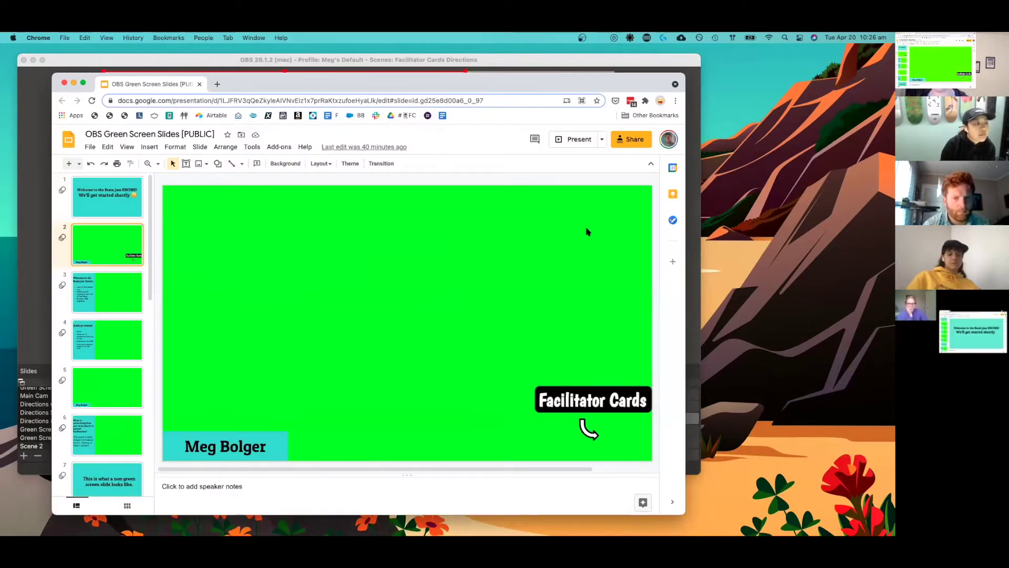
pyautogui.click(198, 64)
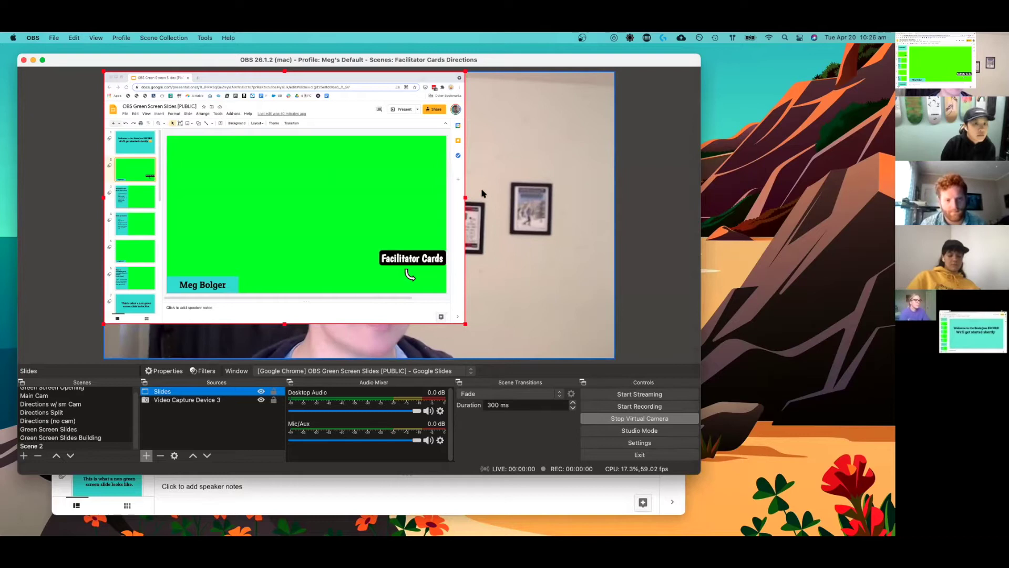
# - Enlarge the Slides capture slightly and move it to about the centre of the canvas
pyautogui.moveTo(466, 324); pyautogui.dragTo(483, 335)
pyautogui.moveTo(408, 249); pyautogui.dragTo(501, 261)
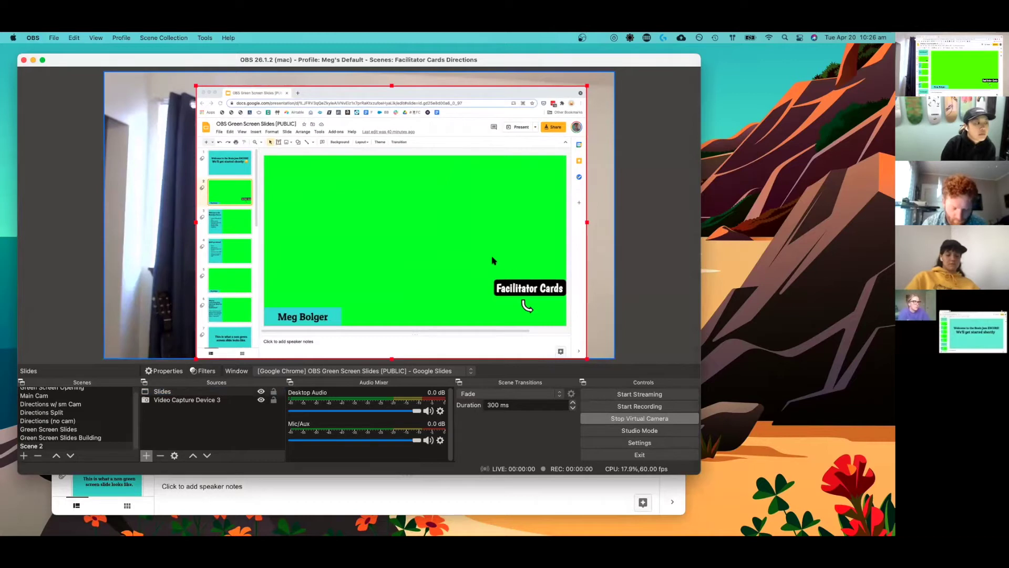
pyautogui.moveTo(490, 246); pyautogui.dragTo(459, 238)
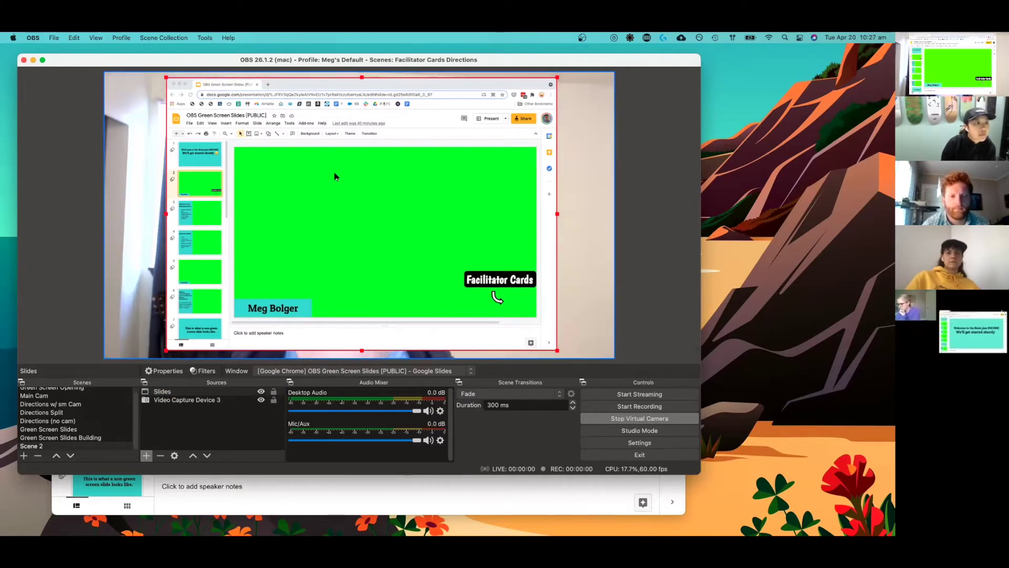
# - Switch to the OBS Green Screen Slides deck in Chrome and look through its slide layouts, ending on slide 15
pyautogui.moveTo(388, 521)
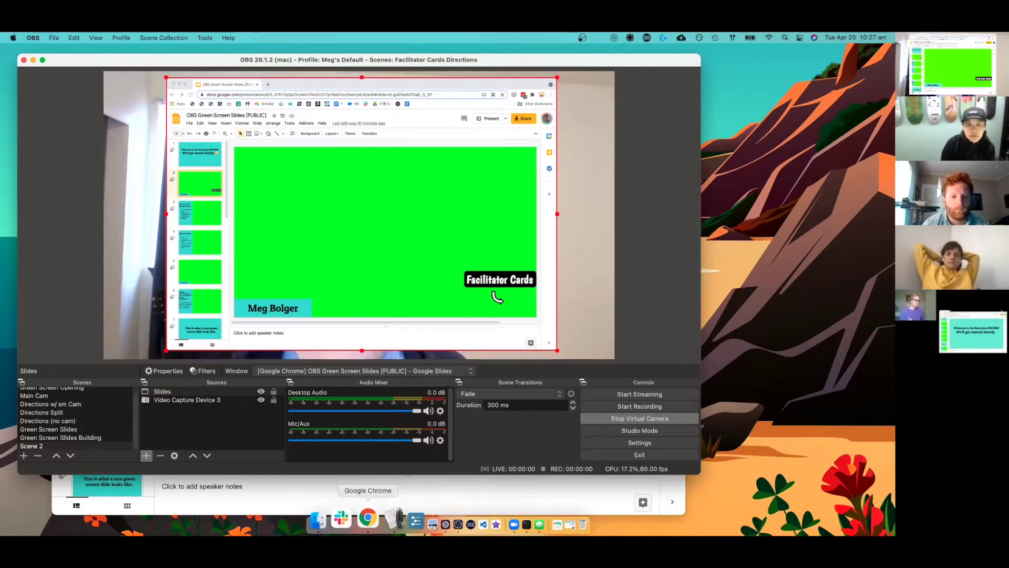
pyautogui.click(368, 519)
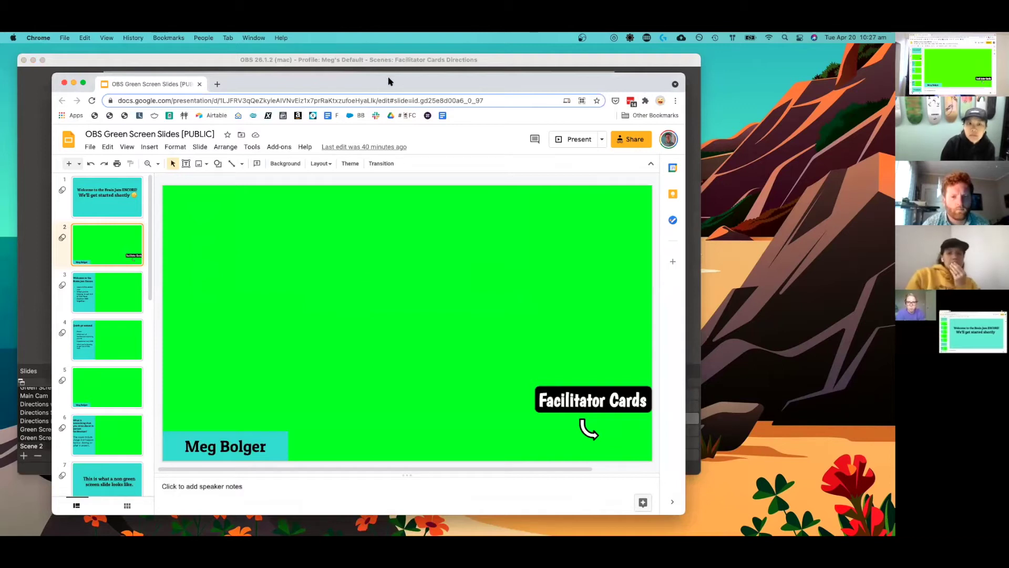
pyautogui.moveTo(389, 81); pyautogui.dragTo(384, 71)
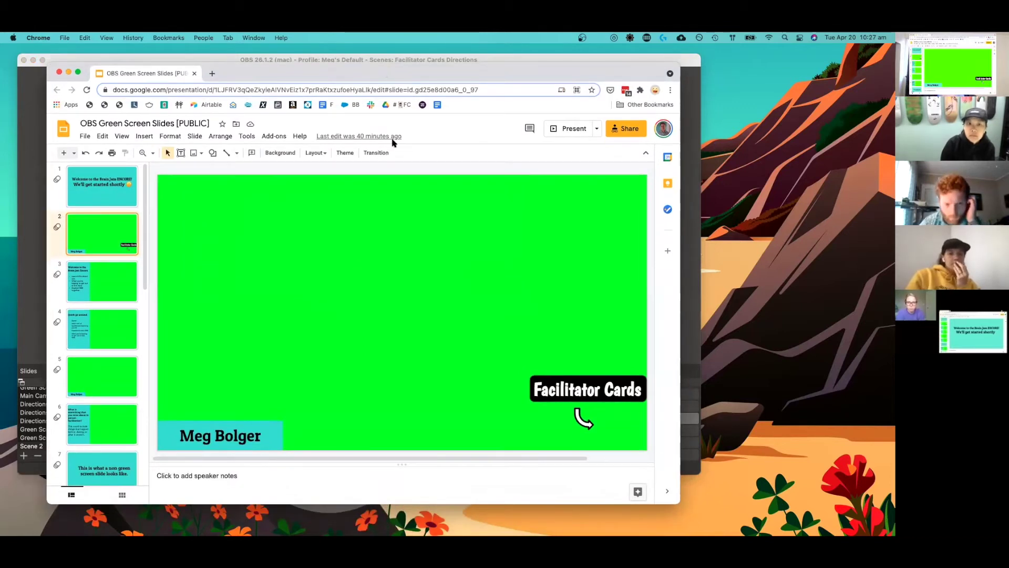
pyautogui.click(115, 279)
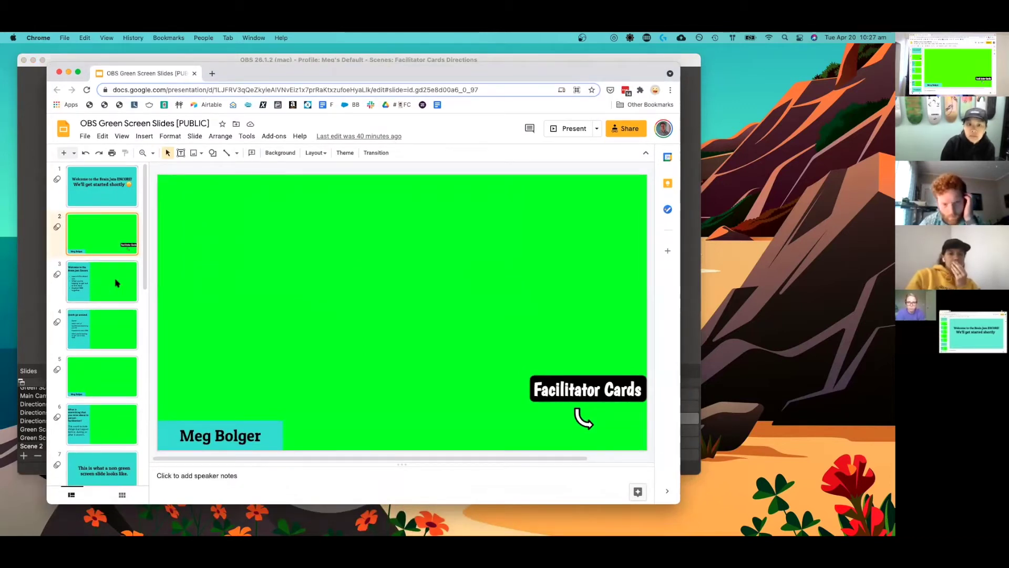
pyautogui.click(116, 332)
pyautogui.click(119, 237)
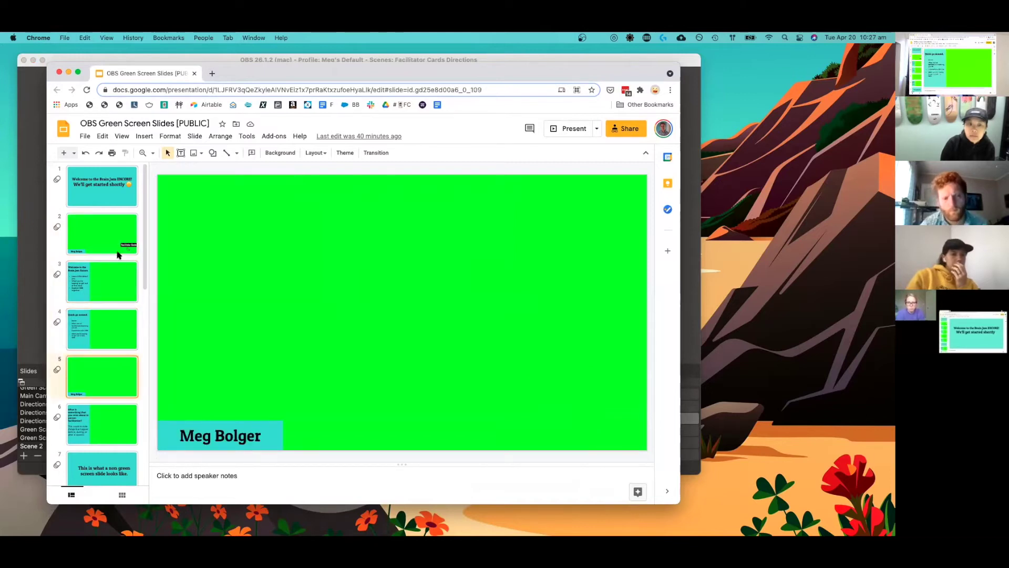
pyautogui.click(123, 197)
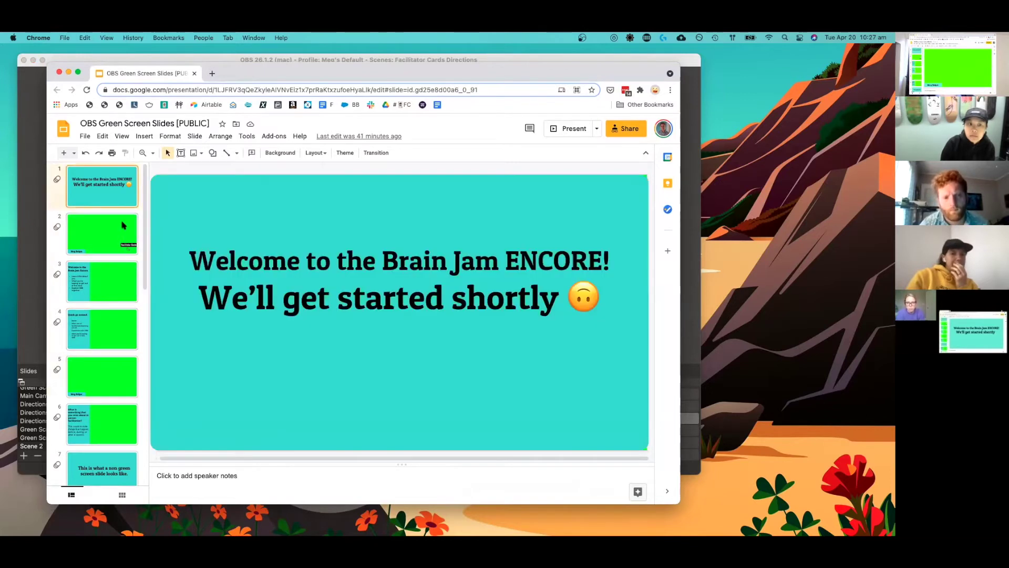
pyautogui.click(102, 279)
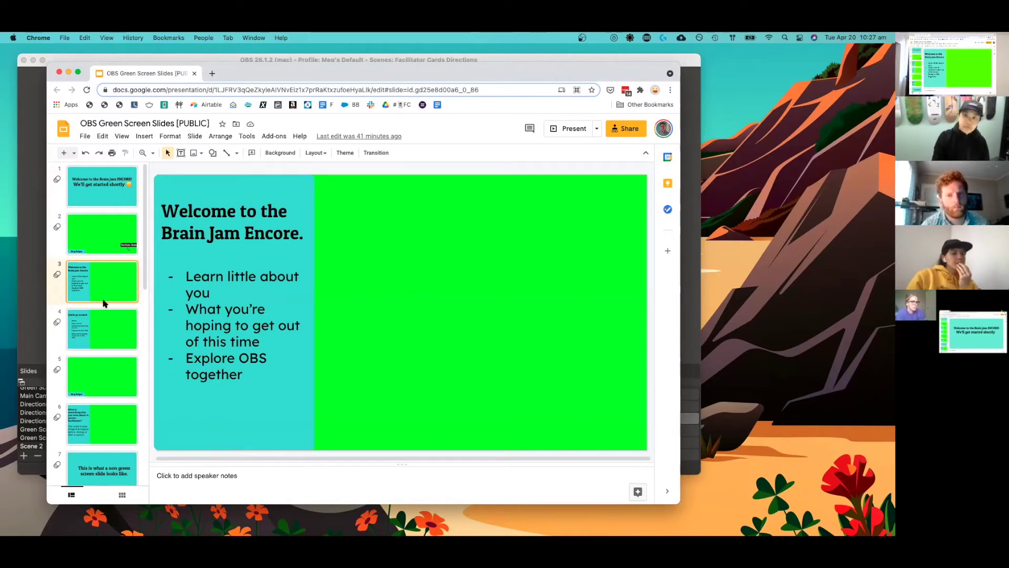
pyautogui.scroll(-5, 103, 303)
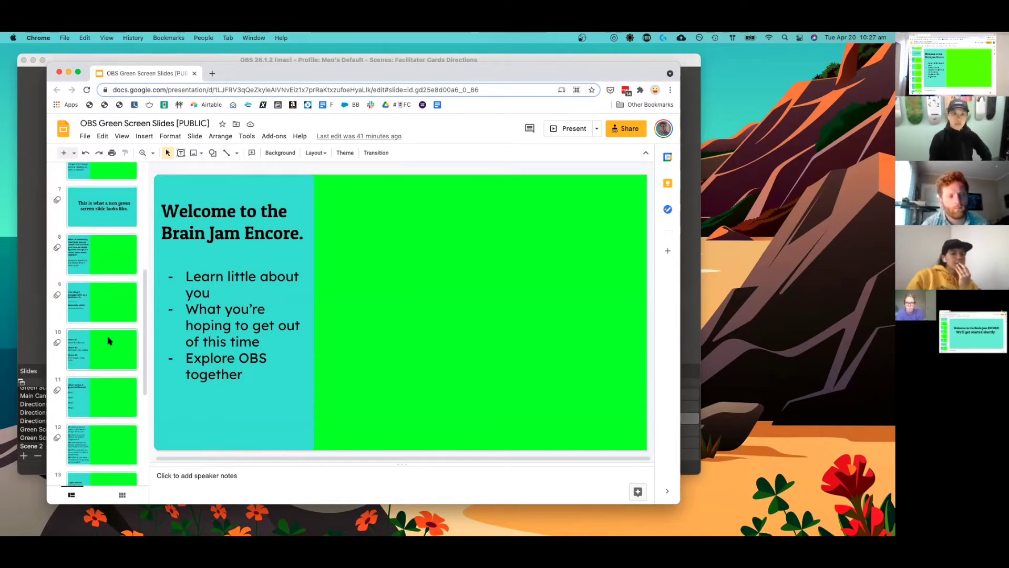
pyautogui.scroll(-5, 109, 341)
pyautogui.click(105, 365)
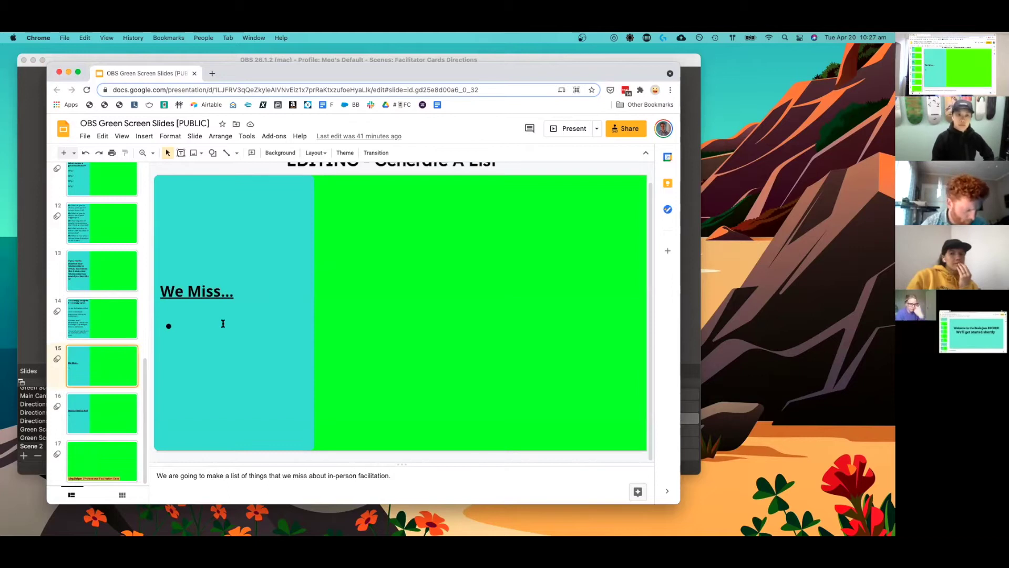
# - Return to OBS, crop the Slides capture on all four sides to the slide itself, and move it to the canvas's upper-right corner
pyautogui.click(184, 323)
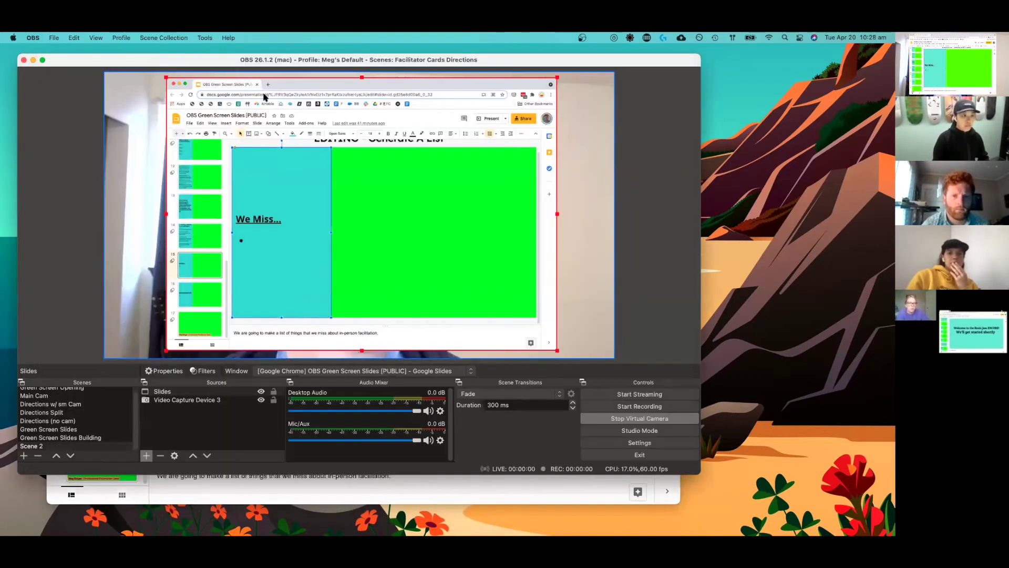
pyautogui.click(140, 58)
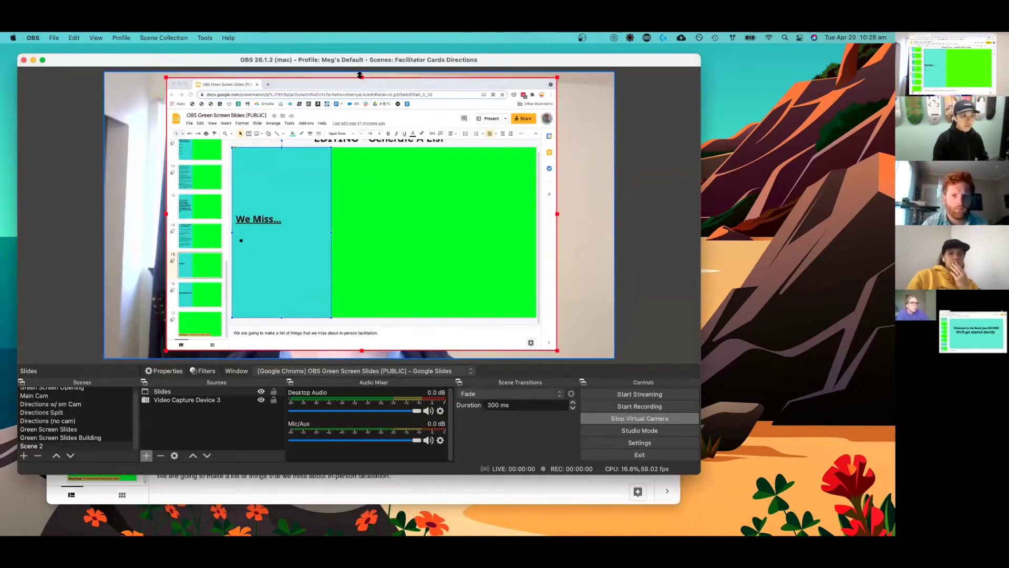
pyautogui.moveTo(361, 83); pyautogui.dragTo(362, 145)
pyautogui.moveTo(170, 250); pyautogui.dragTo(229, 247)
pyautogui.moveTo(387, 350); pyautogui.dragTo(388, 318)
pyautogui.click(559, 238)
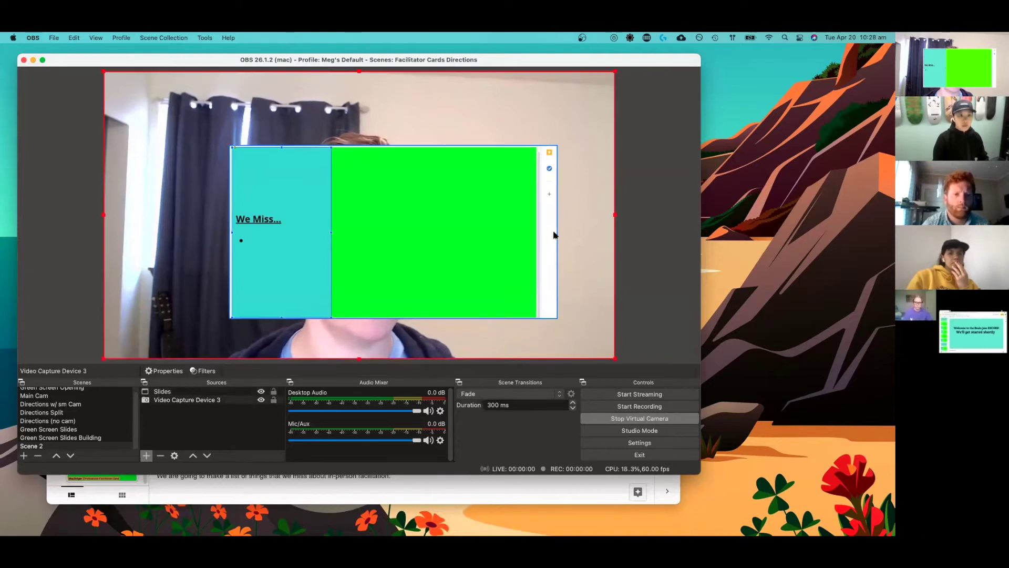
pyautogui.click(556, 234)
pyautogui.moveTo(559, 233); pyautogui.dragTo(538, 232)
pyautogui.moveTo(464, 235); pyautogui.dragTo(731, 190)
pyautogui.moveTo(553, 210); pyautogui.dragTo(592, 183)
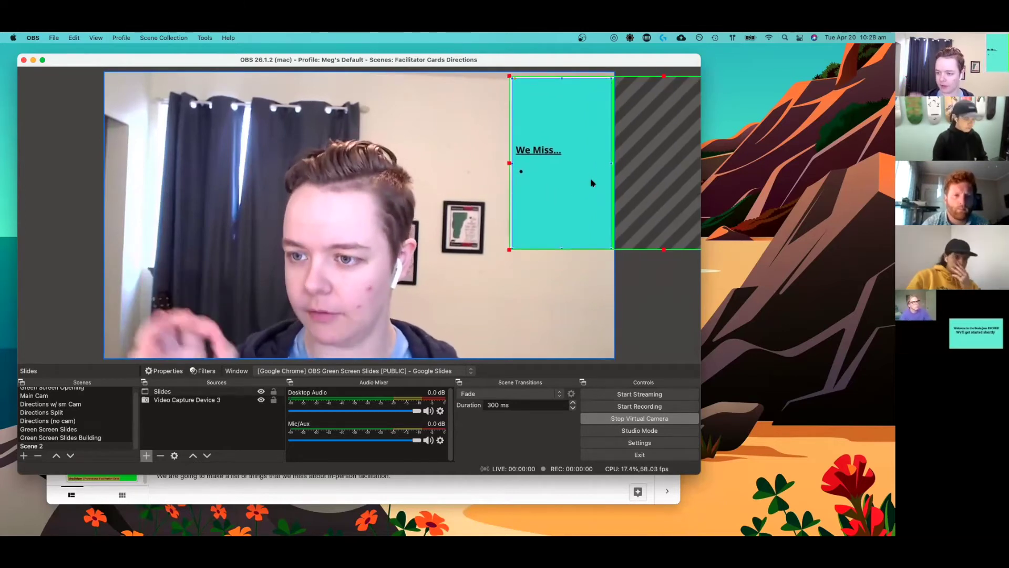
# - Switch to the slide deck in Chrome and place the text cursor at the empty "We Miss..." bullet on slide 15
pyautogui.press('super+Tab')
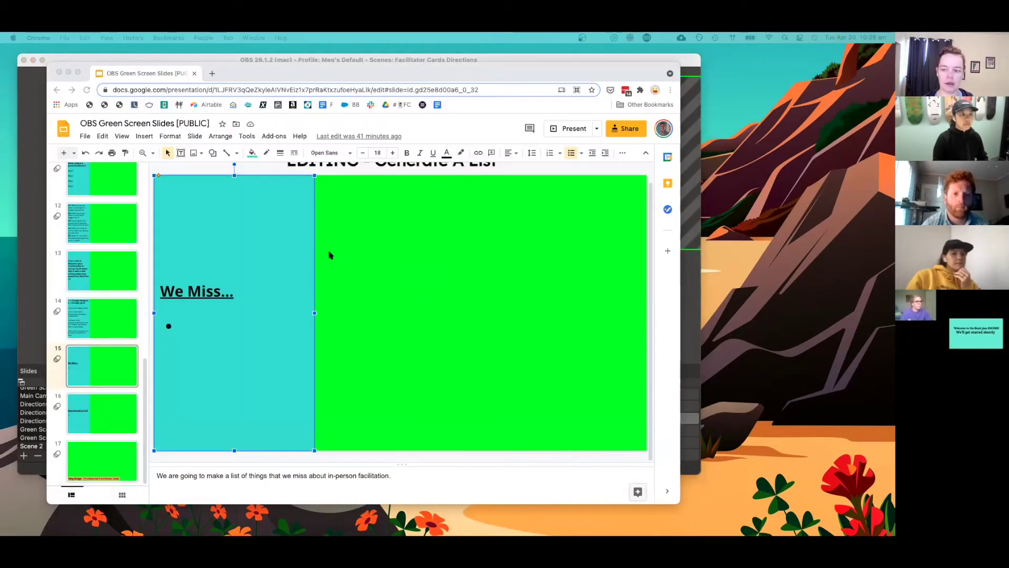
pyautogui.click(219, 333)
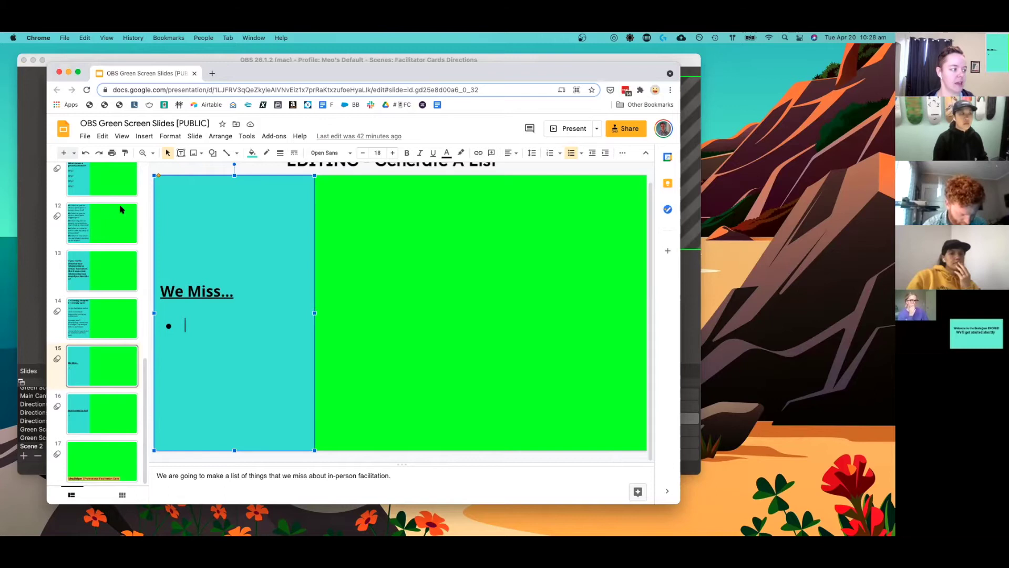
pyautogui.scroll(10, 119, 209)
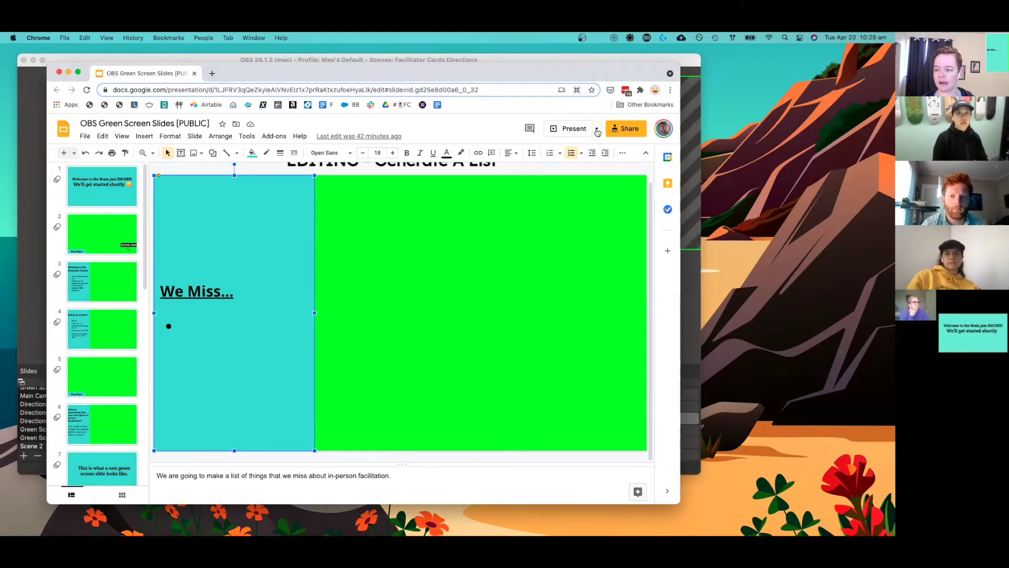
# - Show slide 15 in presenter view, move the speaker notes window aside, and exit both presenter view and the slideshow
pyautogui.click(597, 129)
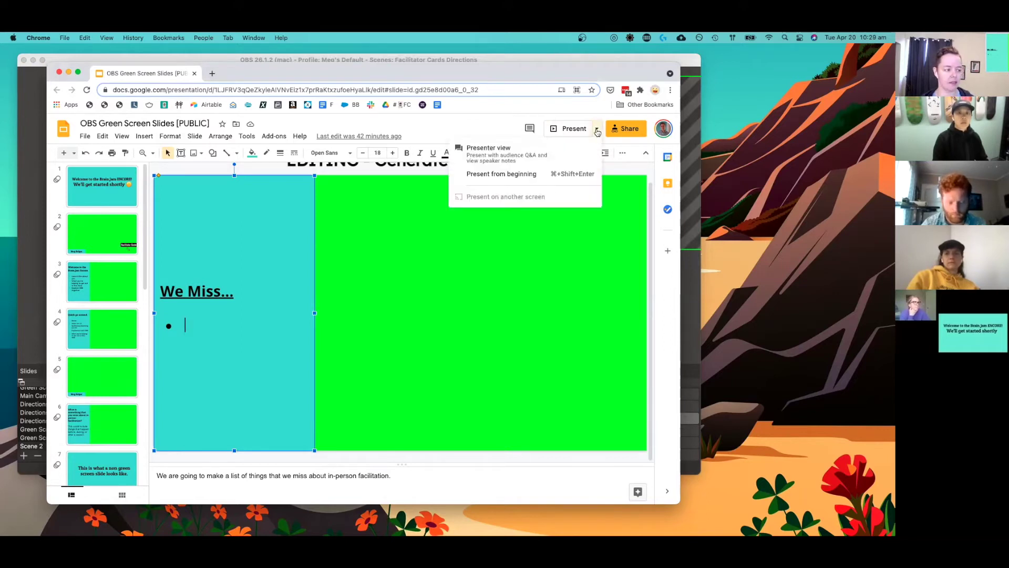
pyautogui.click(528, 160)
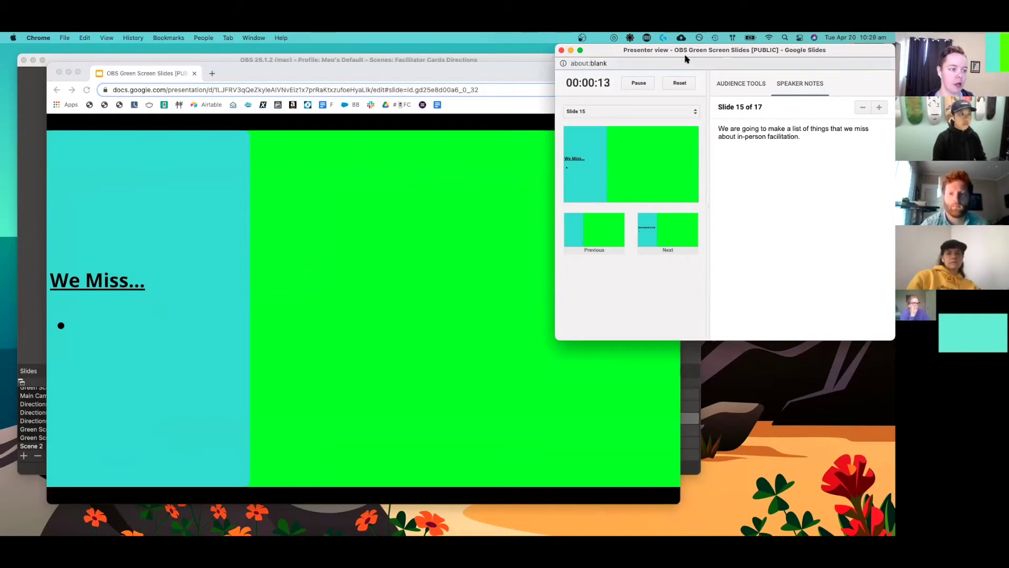
pyautogui.moveTo(685, 59); pyautogui.dragTo(560, 137)
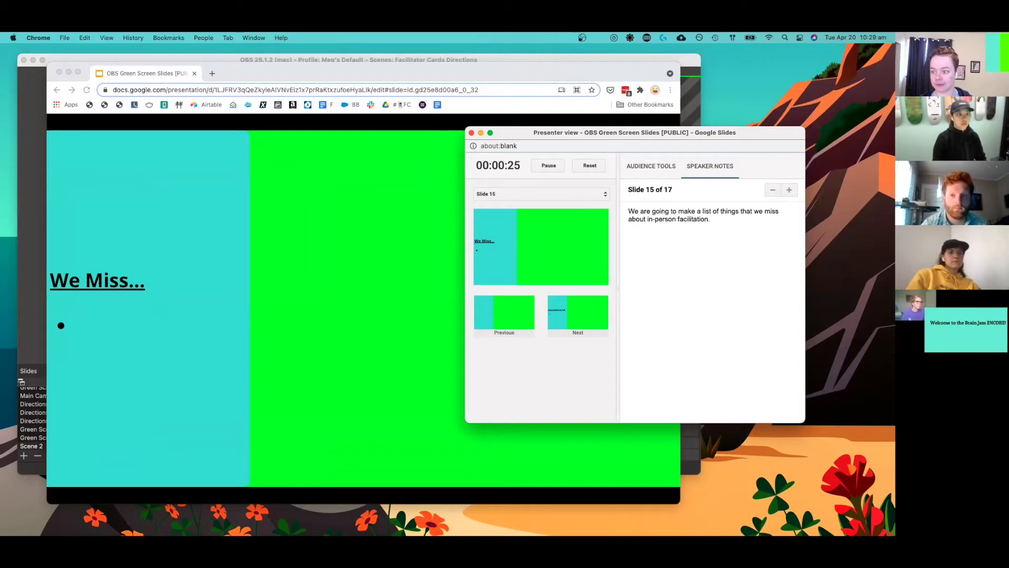
pyautogui.click(471, 133)
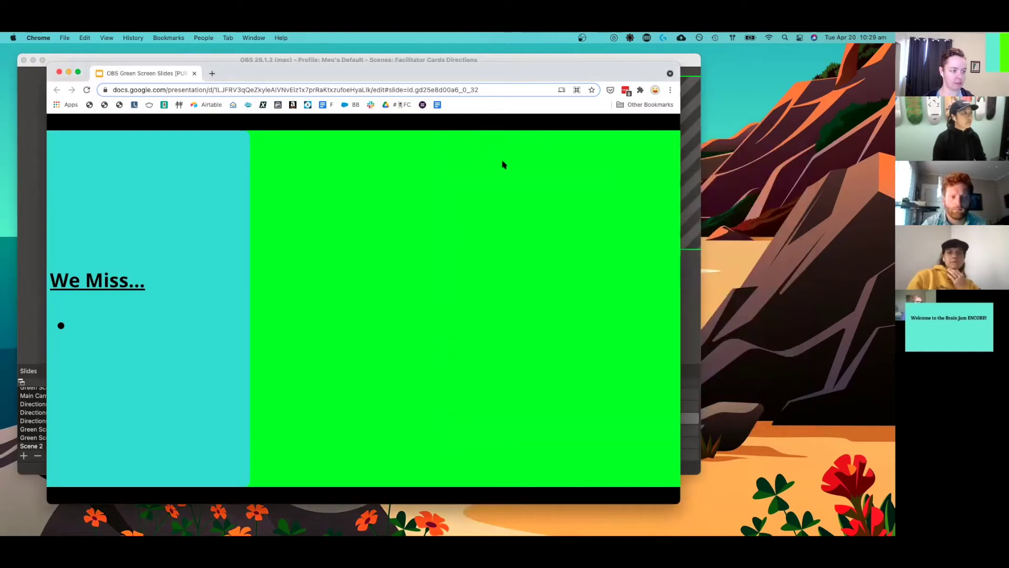
pyautogui.press('Escape')
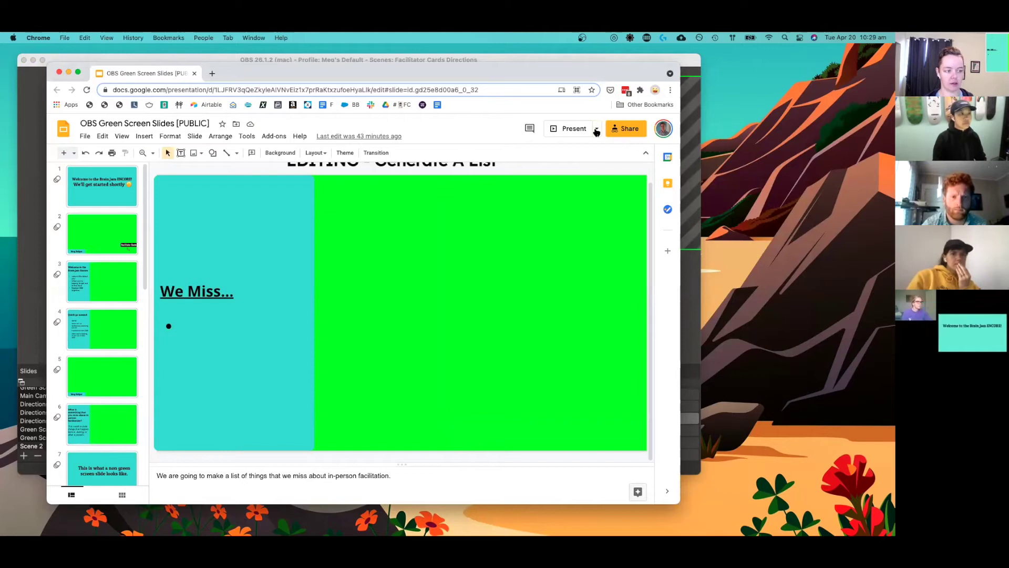
# - Present slide 15 inside the Chrome window using Presenter view, and close the separate presenter window while keeping the slideshow running
pyautogui.click(597, 132)
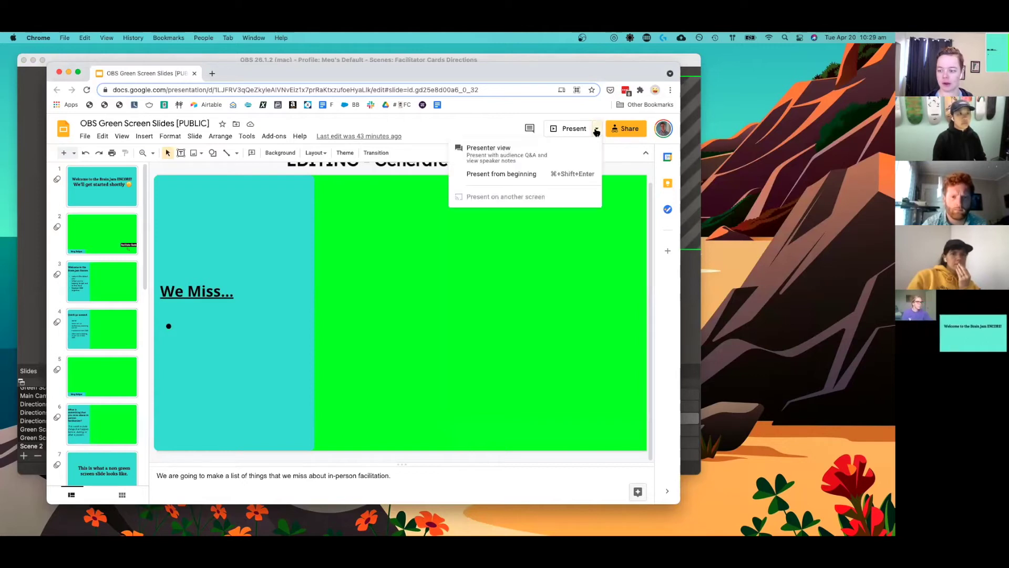
pyautogui.click(561, 148)
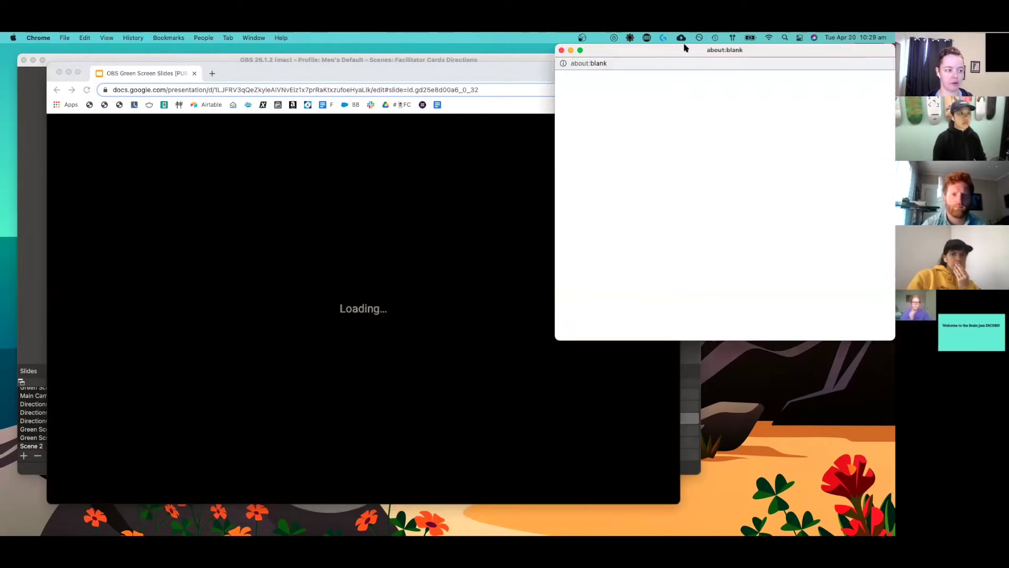
pyautogui.moveTo(686, 48); pyautogui.dragTo(325, 118)
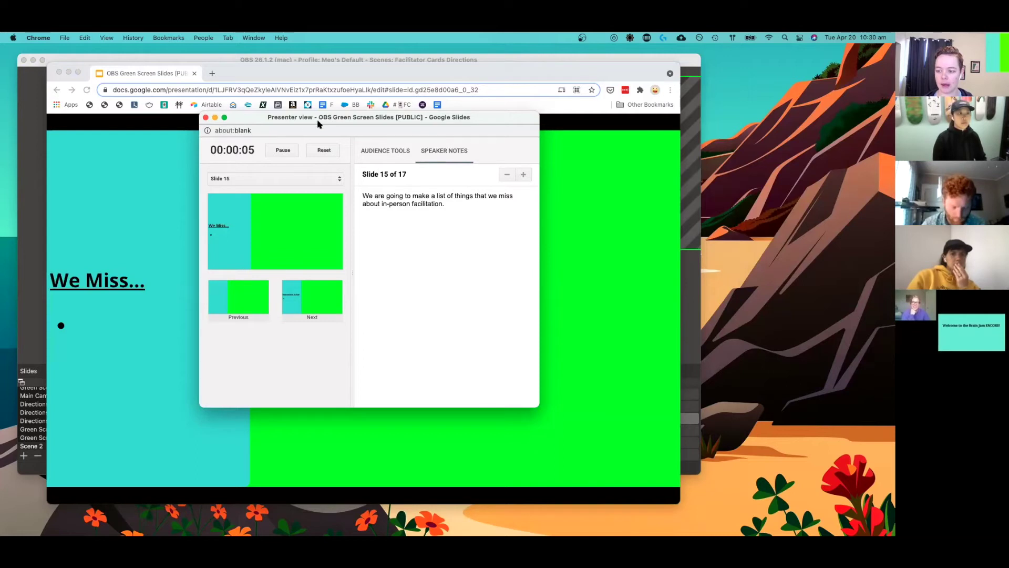
pyautogui.click(206, 118)
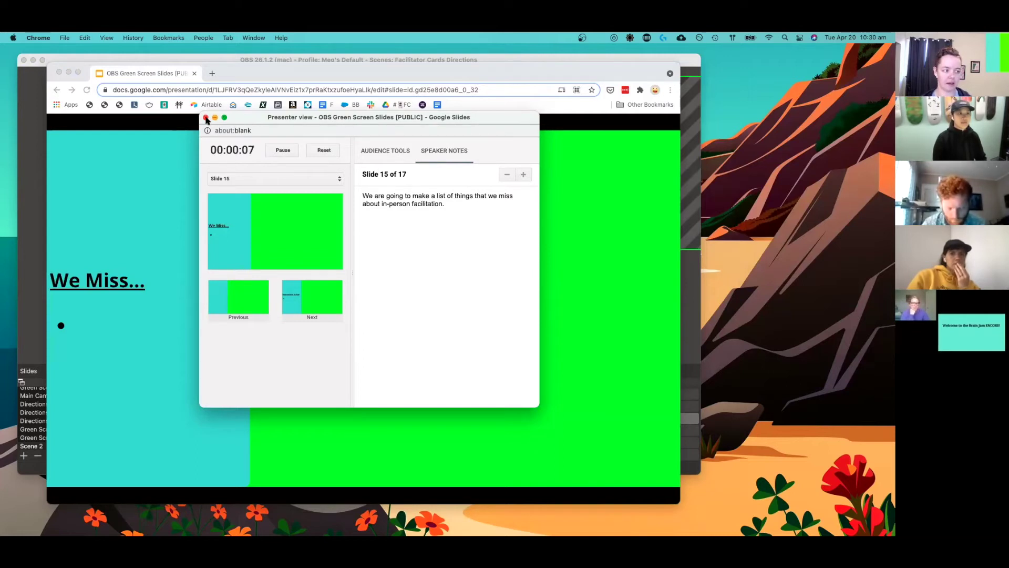
pyautogui.moveTo(280, 69); pyautogui.dragTo(277, 70)
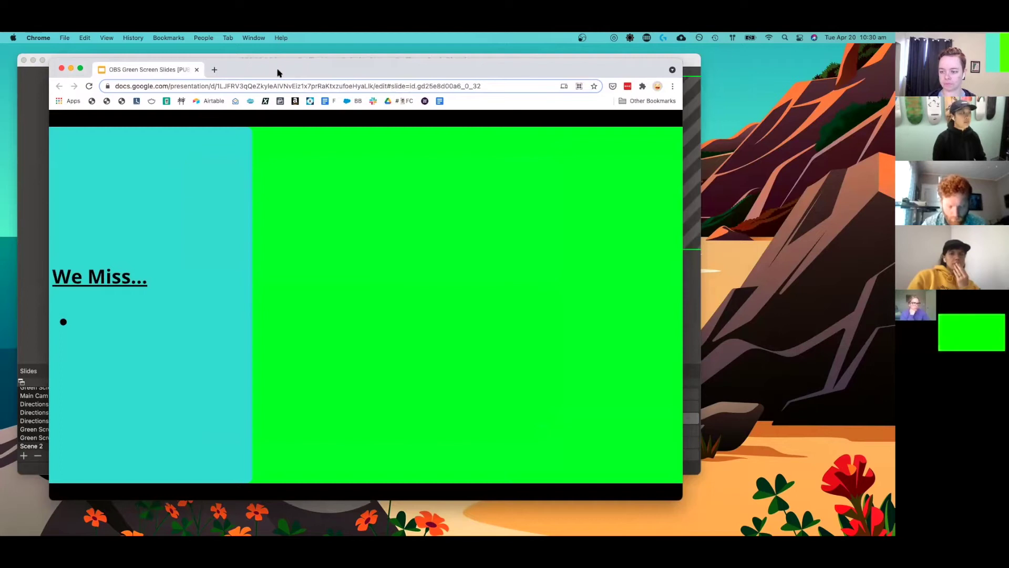
# - Return to OBS and move the Slides capture to the upper-left corner of the canvas, keeping that source selected
pyautogui.click(187, 56)
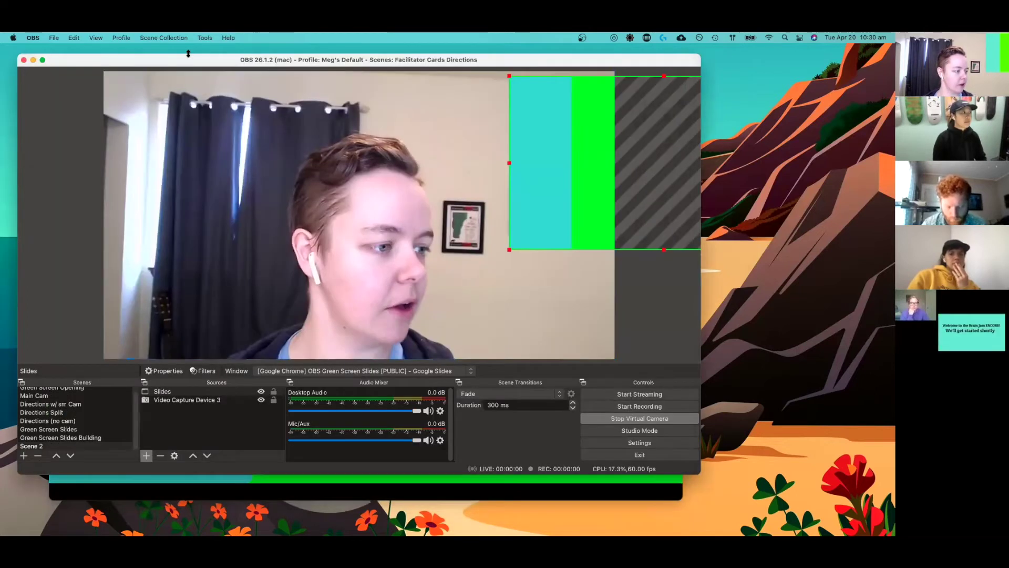
pyautogui.moveTo(525, 152); pyautogui.dragTo(130, 153)
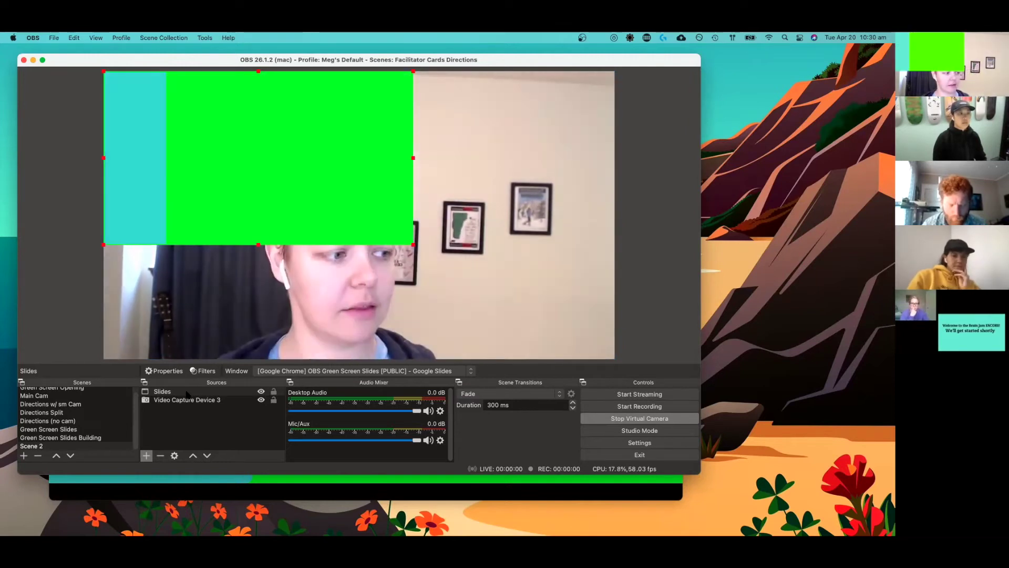
pyautogui.click(187, 392)
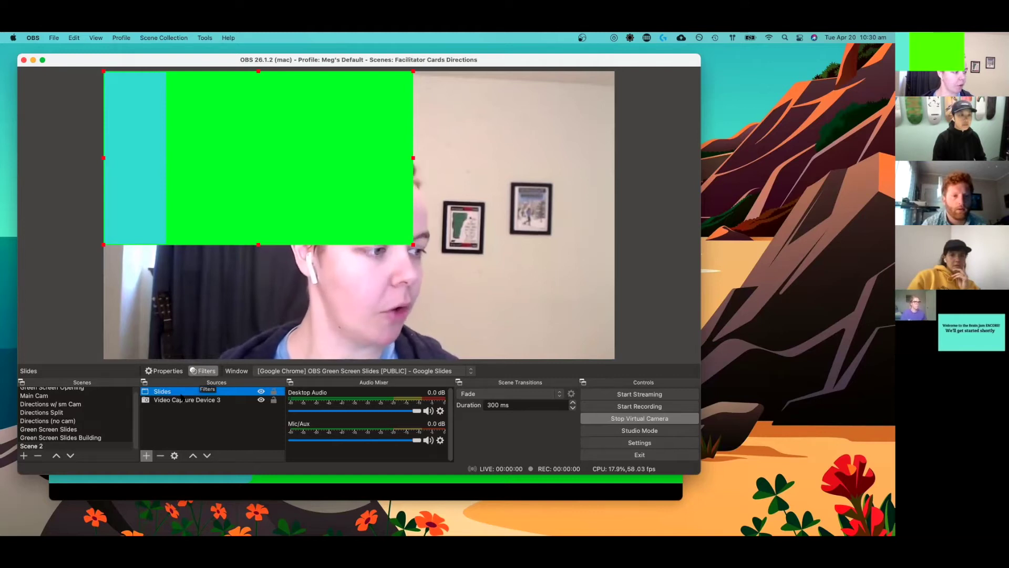
pyautogui.moveTo(300, 214); pyautogui.dragTo(313, 185)
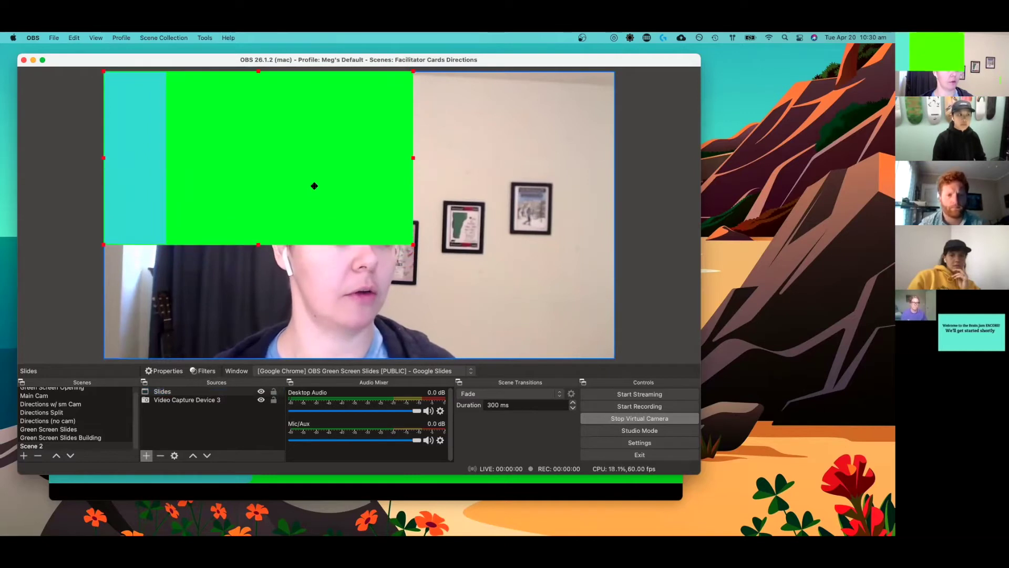
# - Add a Chroma Key effect filter with its default name to the Slides source
pyautogui.click(204, 371)
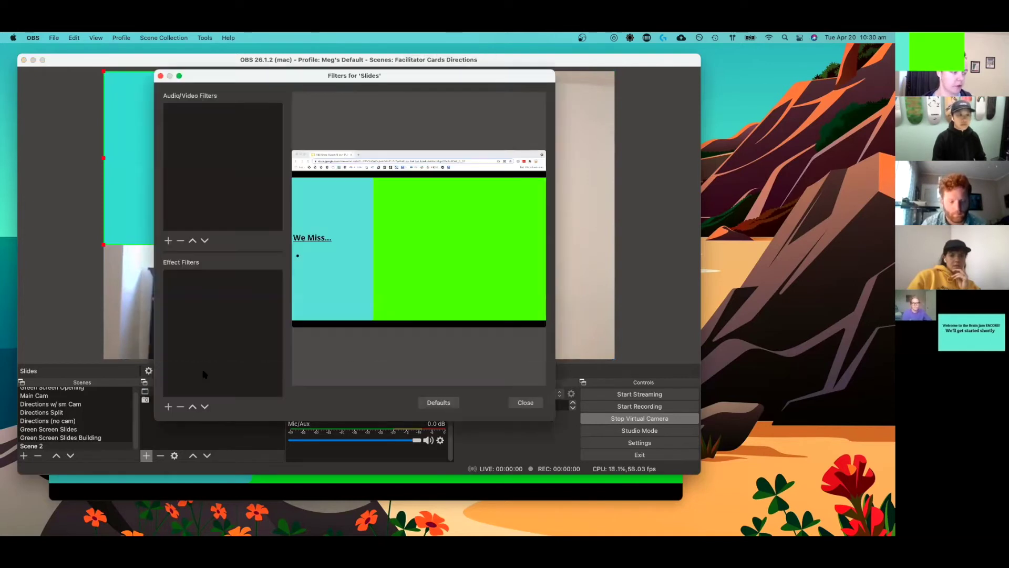
pyautogui.click(168, 407)
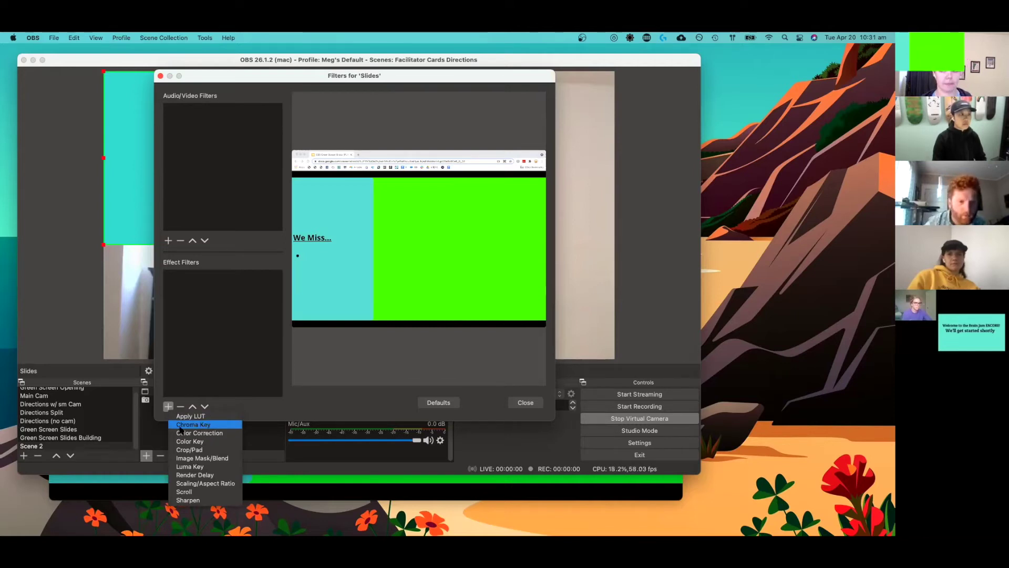
pyautogui.click(179, 425)
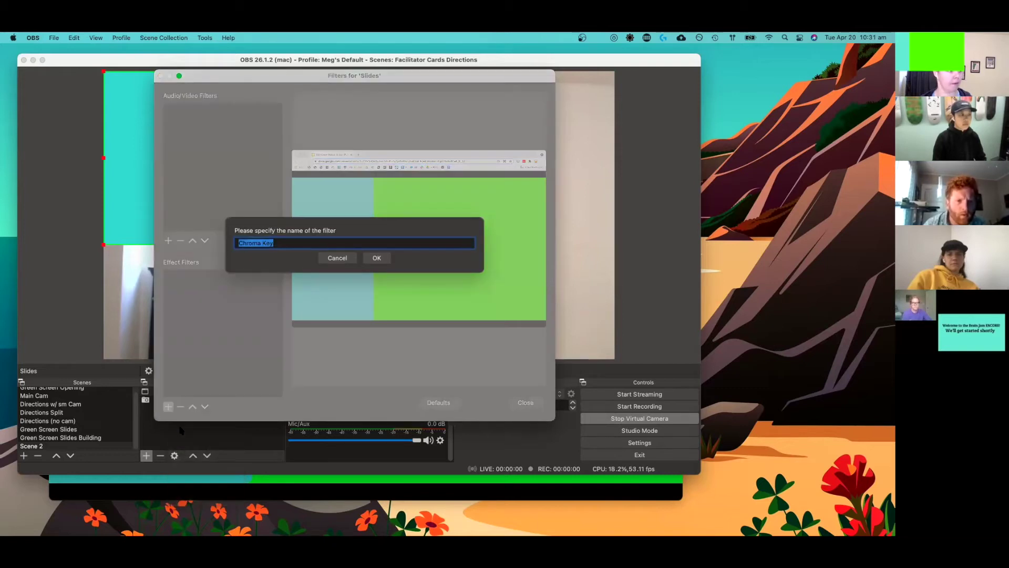
pyautogui.click(377, 259)
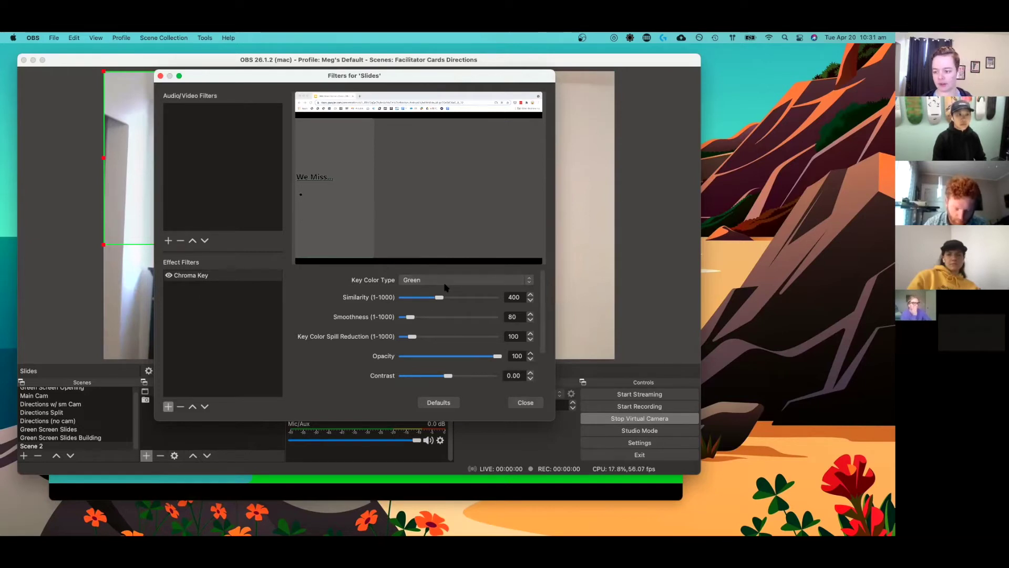
# - Set the Chroma Key filter's Similarity to 310 so the teal panel stays opaque, and return to the canvas
pyautogui.moveTo(319, 78); pyautogui.dragTo(406, 71)
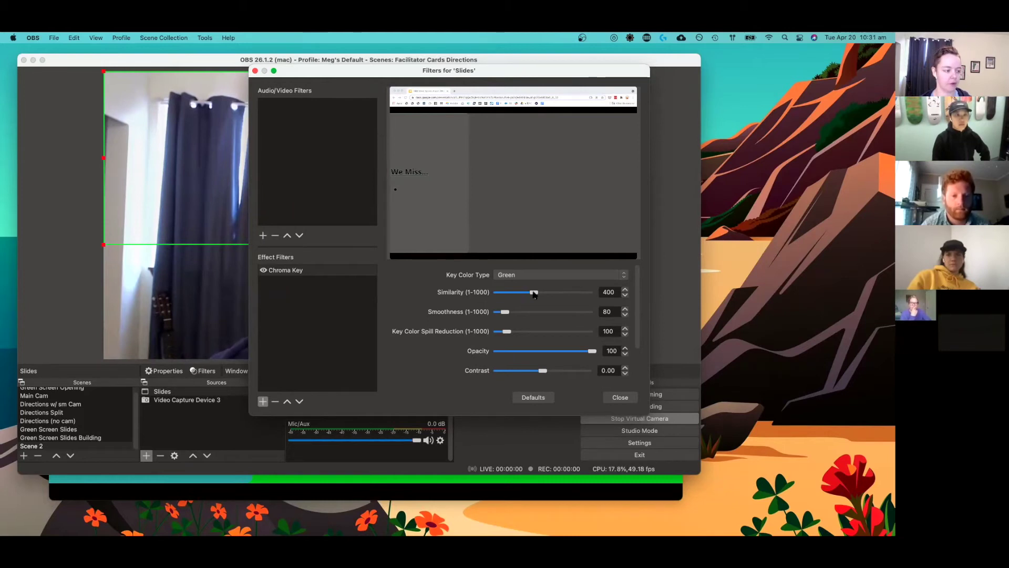
pyautogui.moveTo(534, 292); pyautogui.dragTo(528, 296)
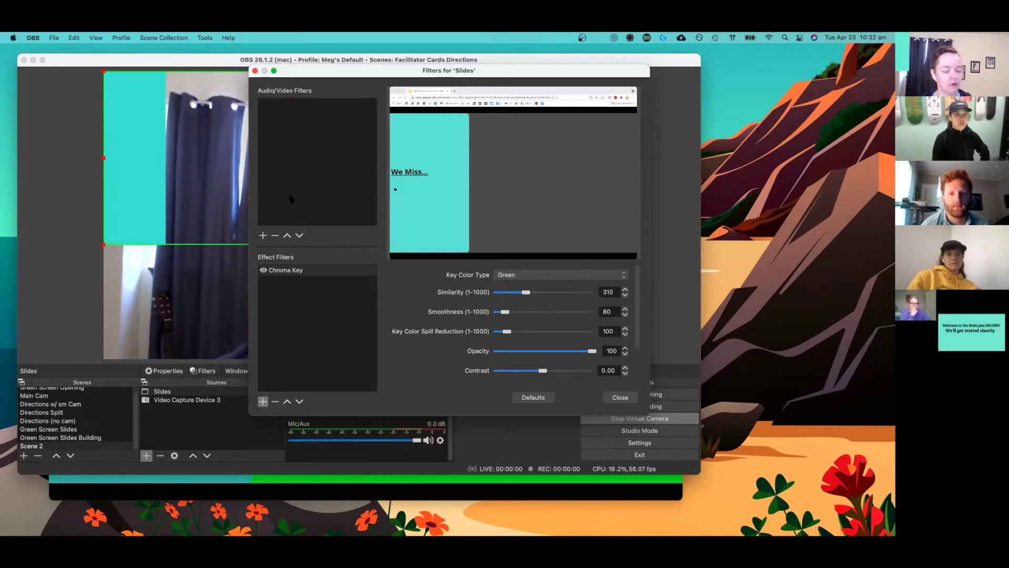
pyautogui.moveTo(135, 203)
pyautogui.mouseDown()
pyautogui.moveTo(158, 216)
pyautogui.moveTo(137, 200)
pyautogui.mouseUp()
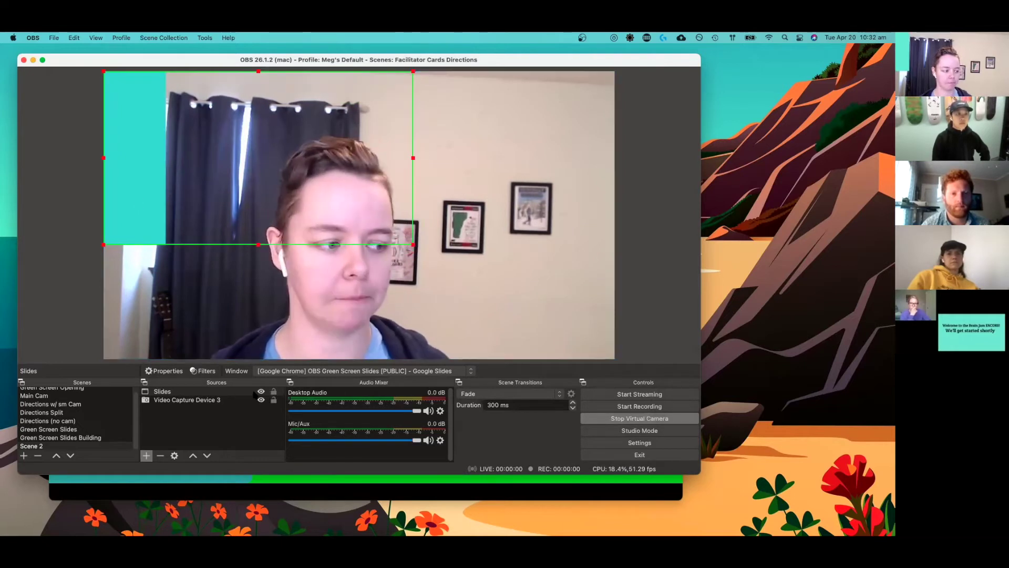
# - Reopen the Slides source's Chroma Key filter, set its Opacity to 95, and close the filters
pyautogui.click(188, 392)
pyautogui.click(203, 370)
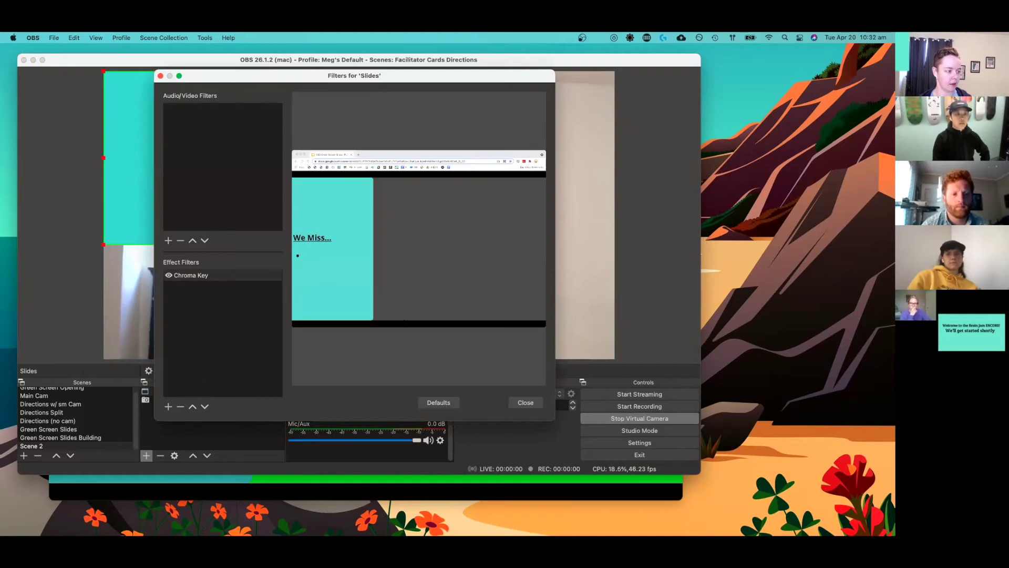
pyautogui.click(233, 277)
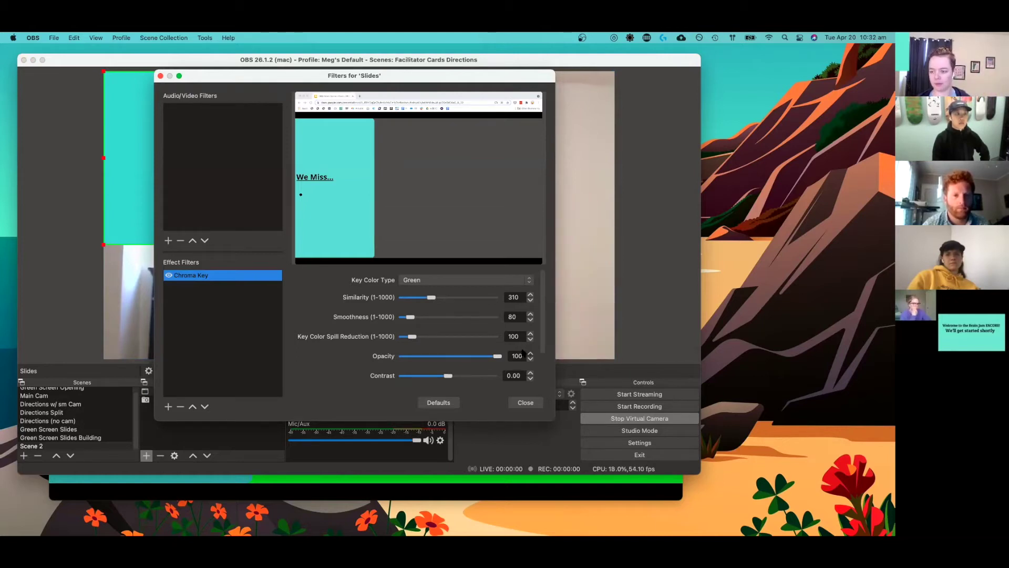
pyautogui.doubleClick(513, 356)
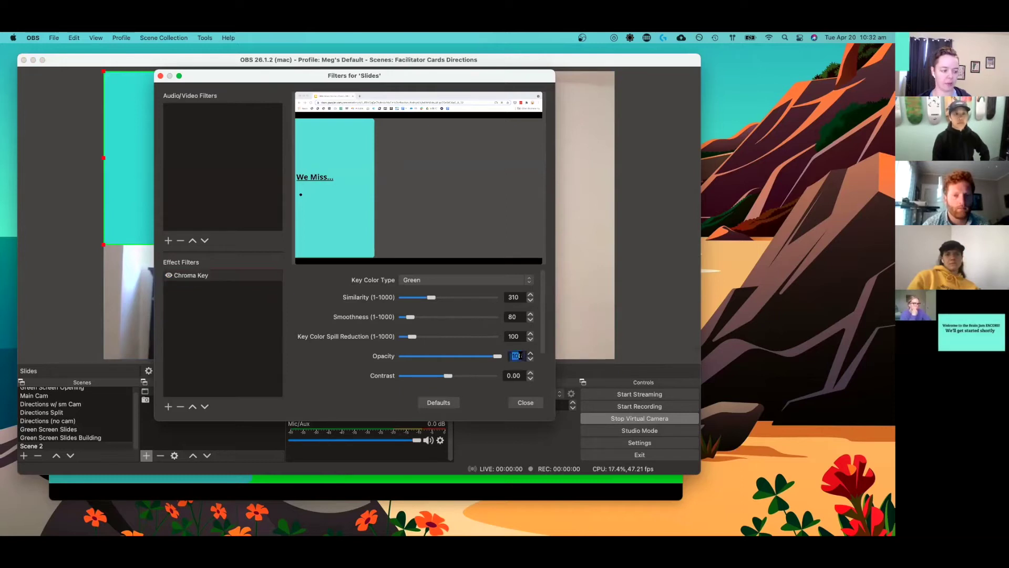
pyautogui.write('95')
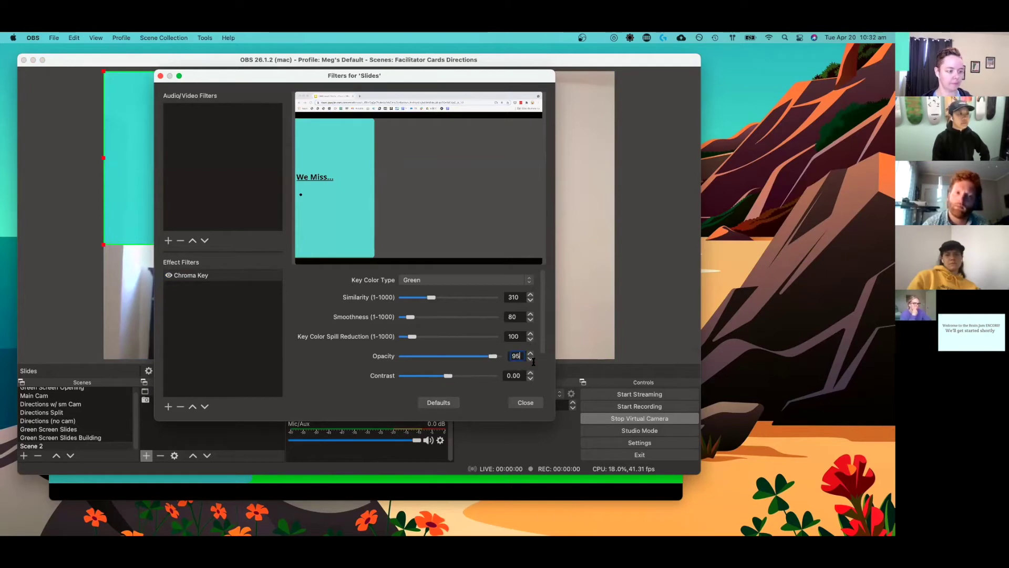
pyautogui.click(520, 403)
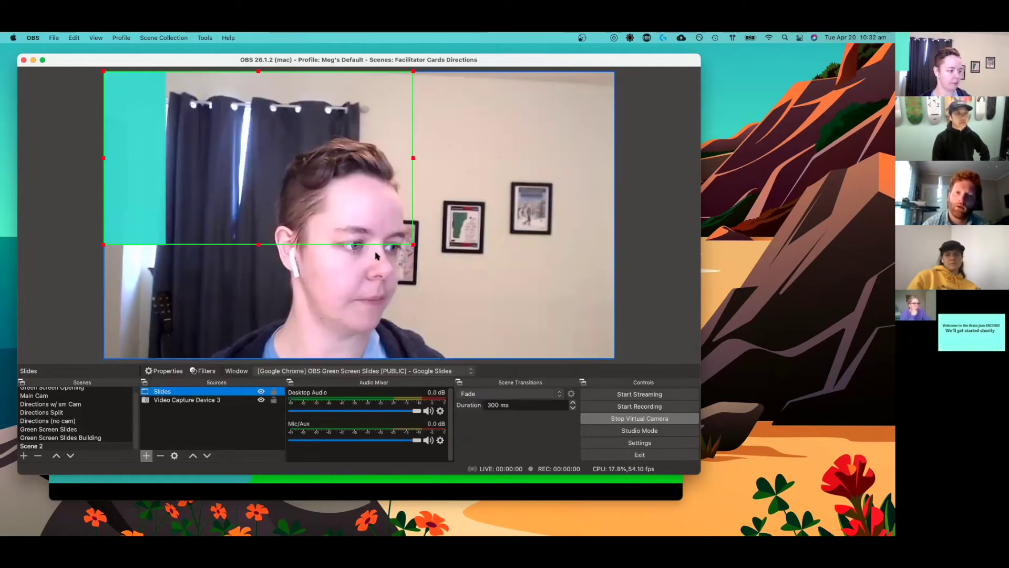
pyautogui.click(160, 173)
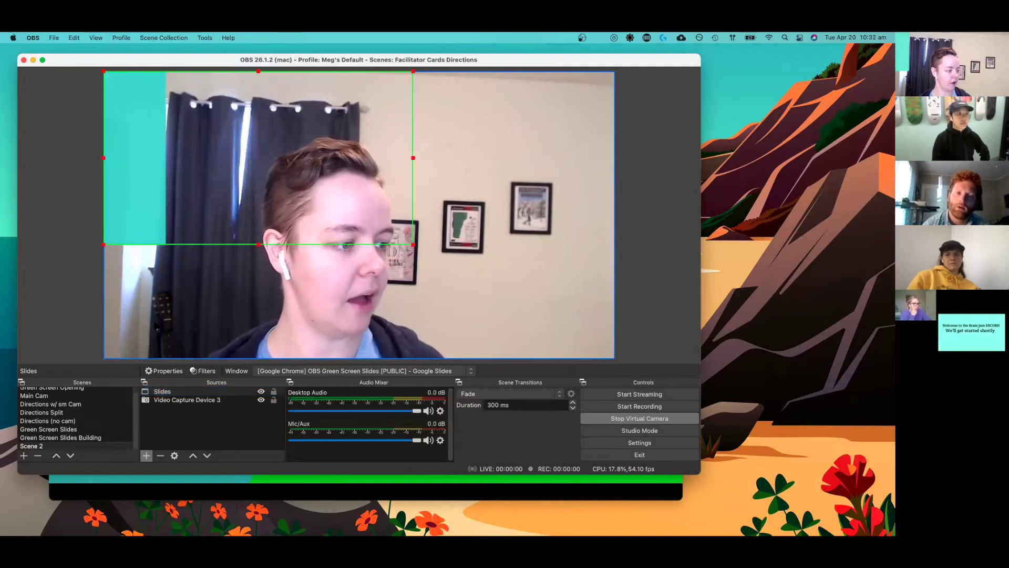
# - Select the Slides source and enlarge it from its lower-right corner until it fills the whole canvas
pyautogui.click(164, 402)
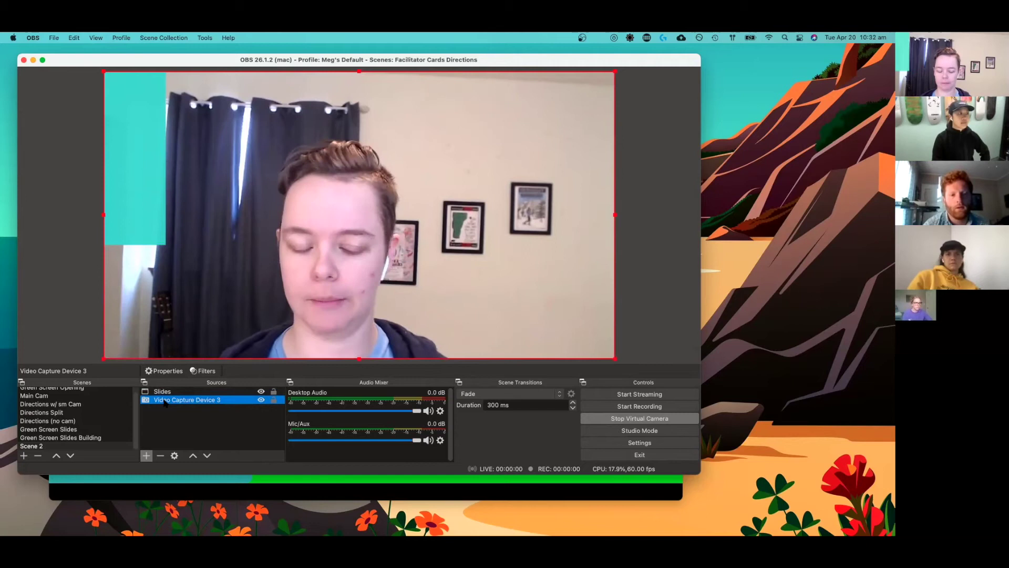
pyautogui.press('Up')
pyautogui.click(167, 401)
pyautogui.click(168, 392)
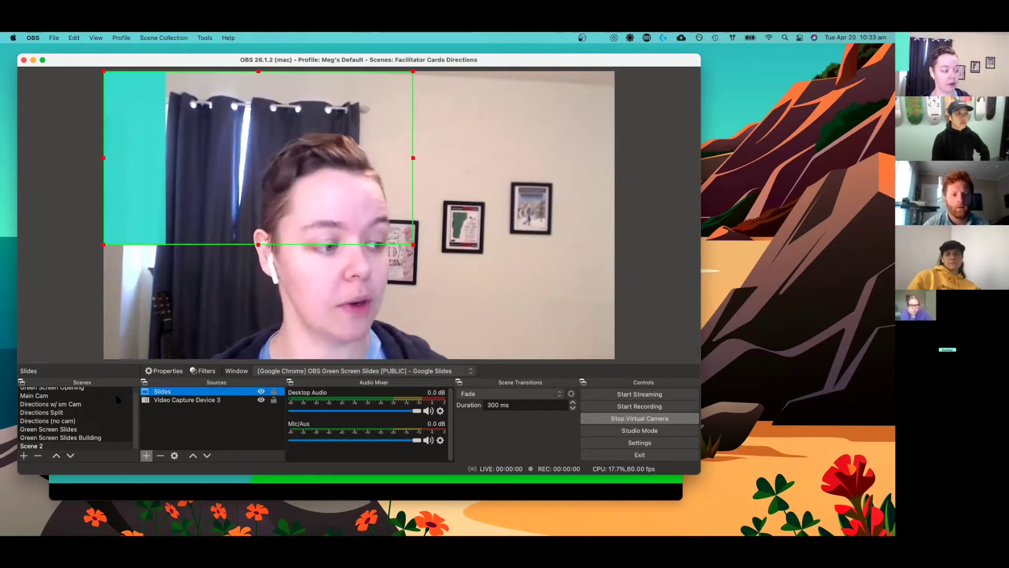
pyautogui.moveTo(411, 244); pyautogui.dragTo(610, 343)
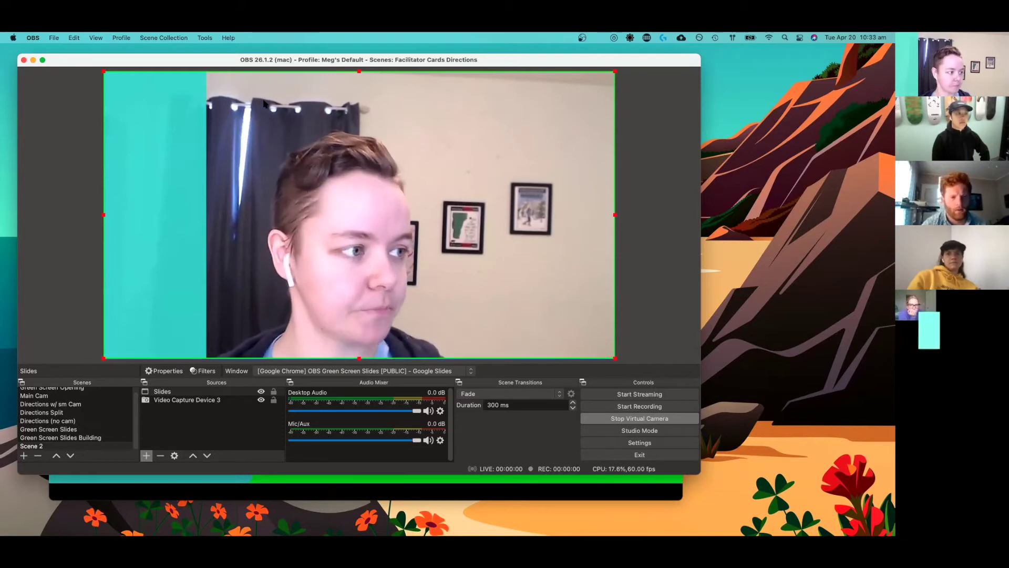
pyautogui.moveTo(420, 521)
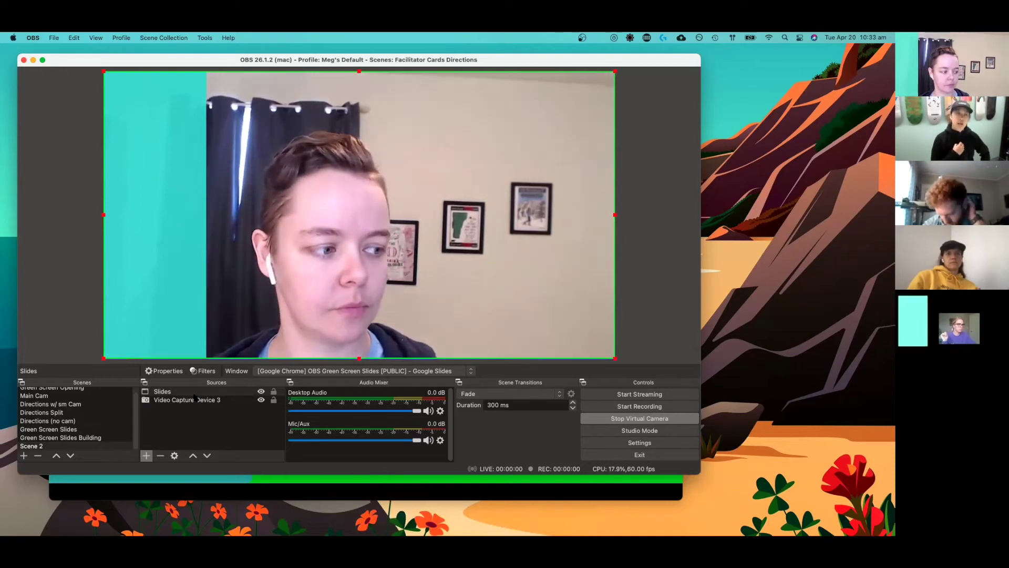
# - Switch to the Google Slides presentation in Chrome and advance through the teal-panel prompt slides to check their layouts
pyautogui.click(196, 400)
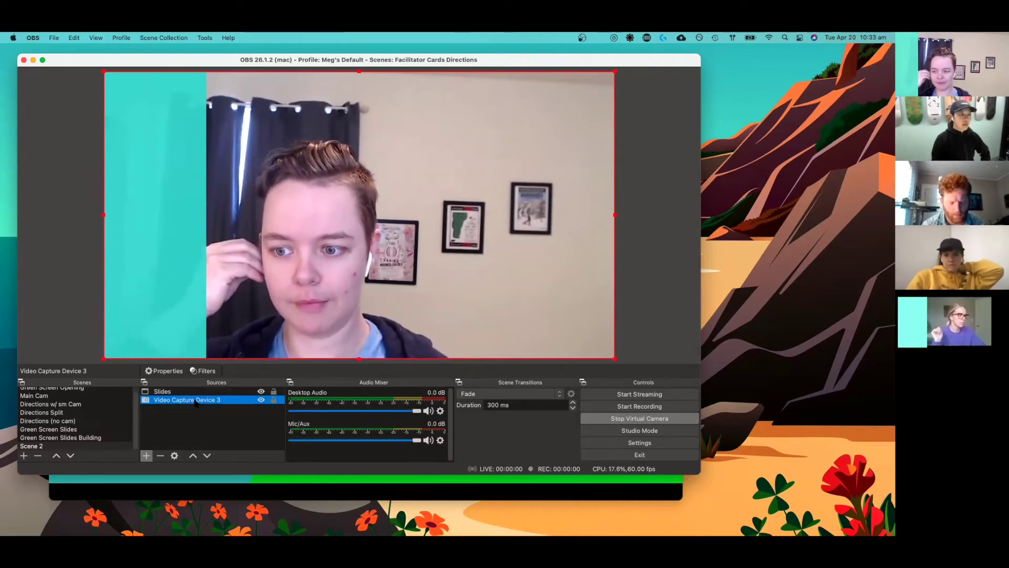
pyautogui.moveTo(514, 526)
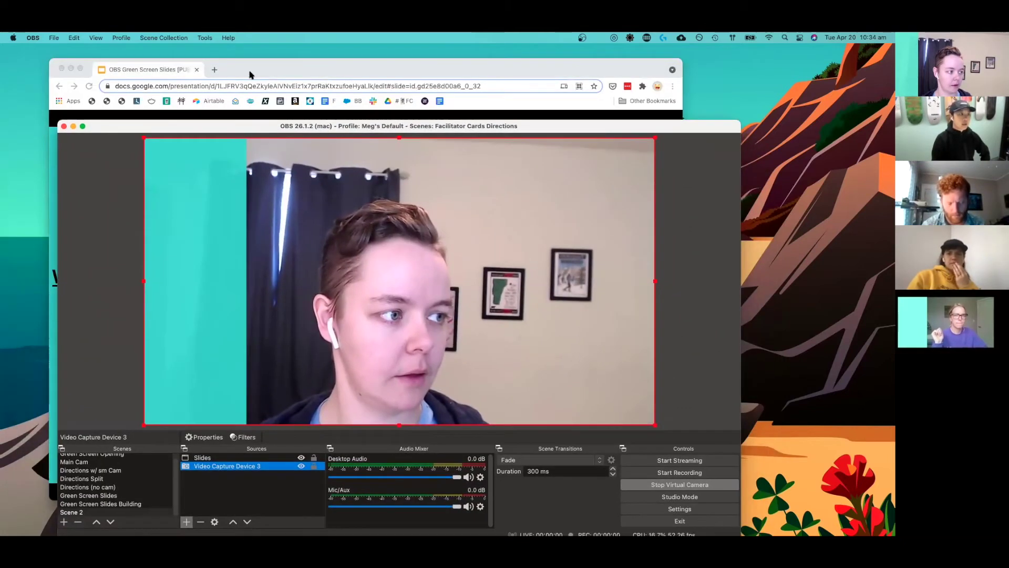
pyautogui.click(243, 76)
pyautogui.press('Right')
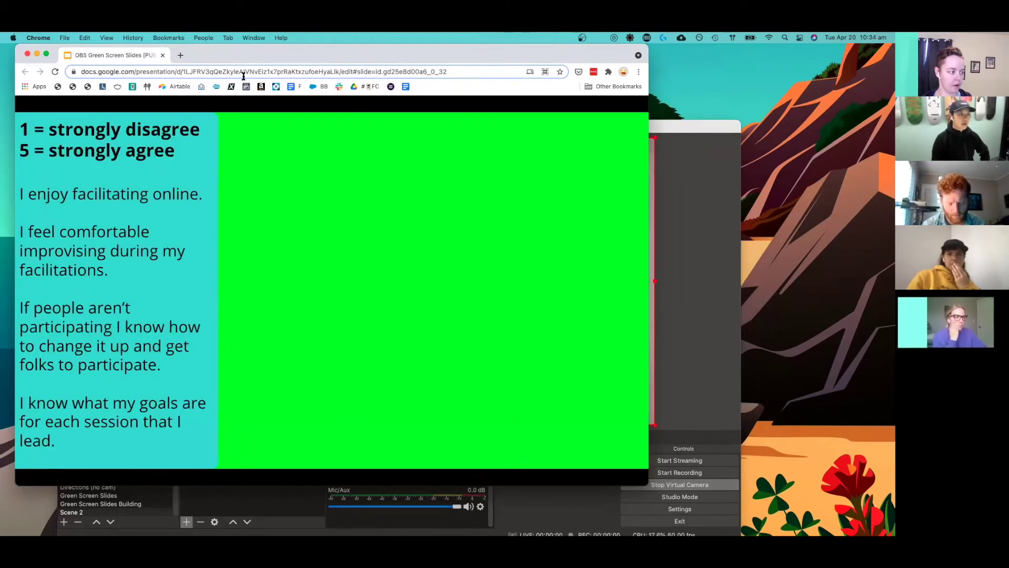
pyautogui.press('Right')
pyautogui.press('Right')
pyautogui.press('Right')
pyautogui.press('Right')
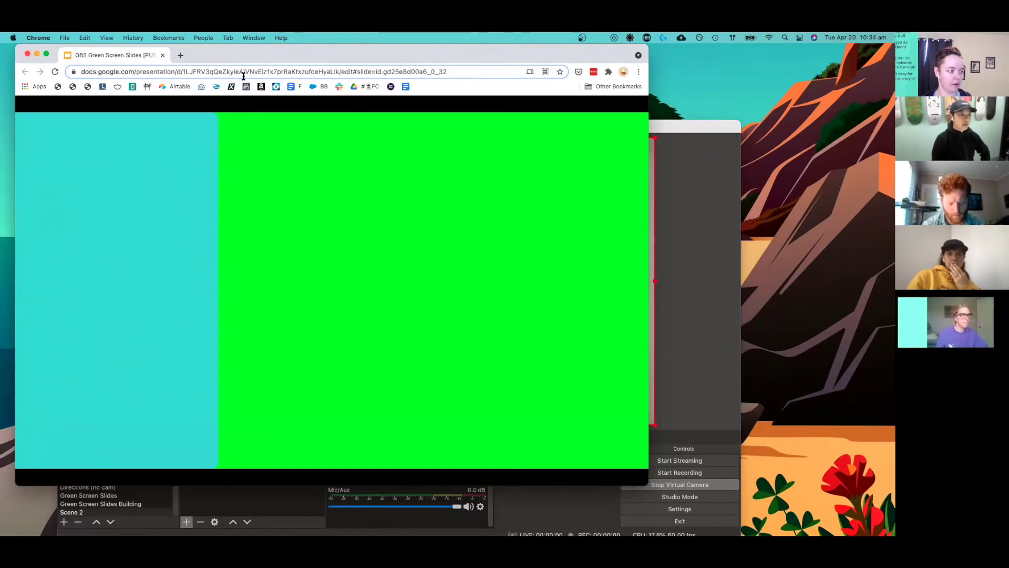
pyautogui.press('Right')
pyautogui.press('Right')
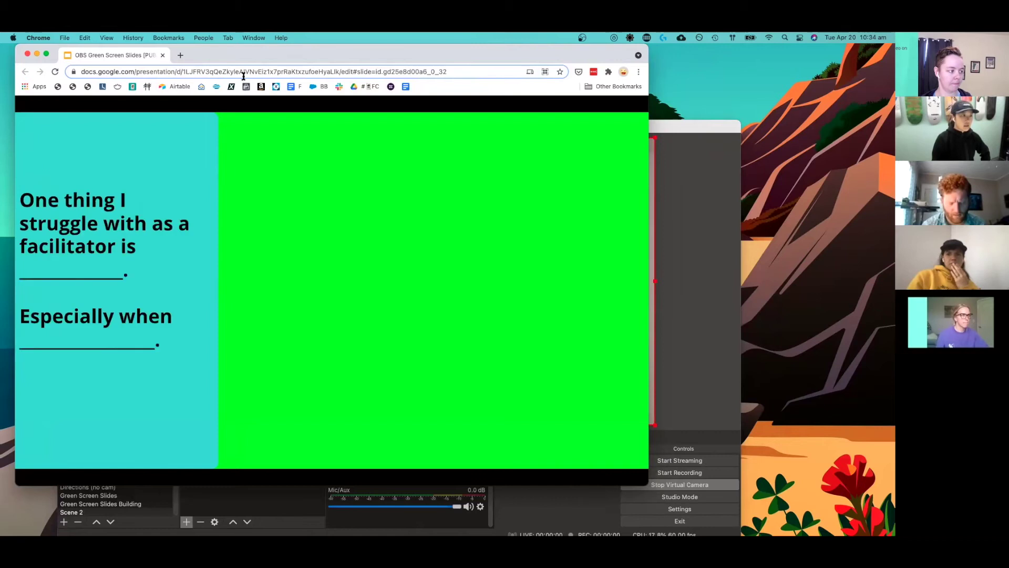
pyautogui.press('Right')
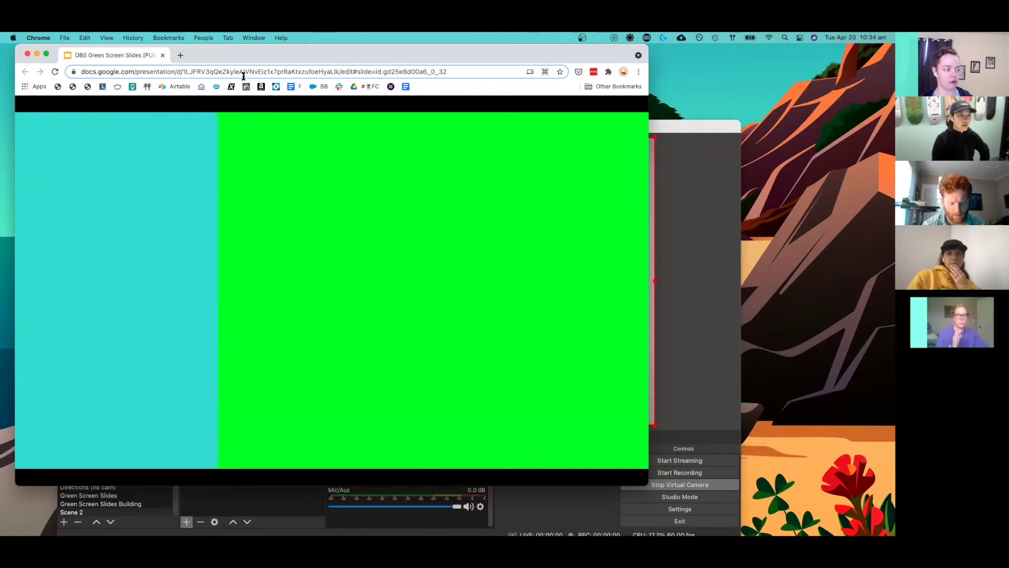
pyautogui.press('Left')
pyautogui.press('Right')
pyautogui.press('Right')
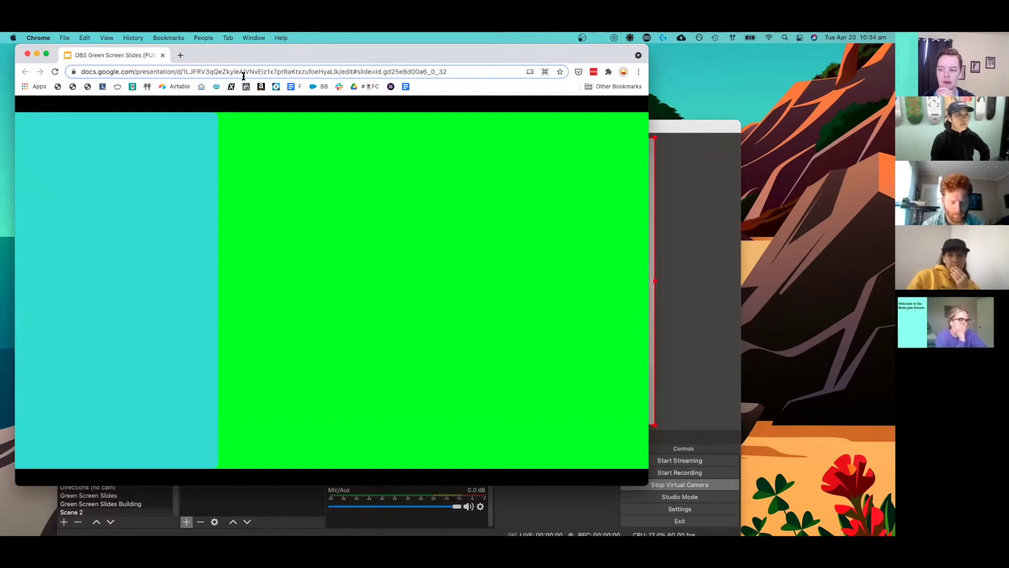
# - Return to OBS and inspect the Slides source's properties, closing them without changing the captured window
pyautogui.click(703, 128)
pyautogui.click(203, 457)
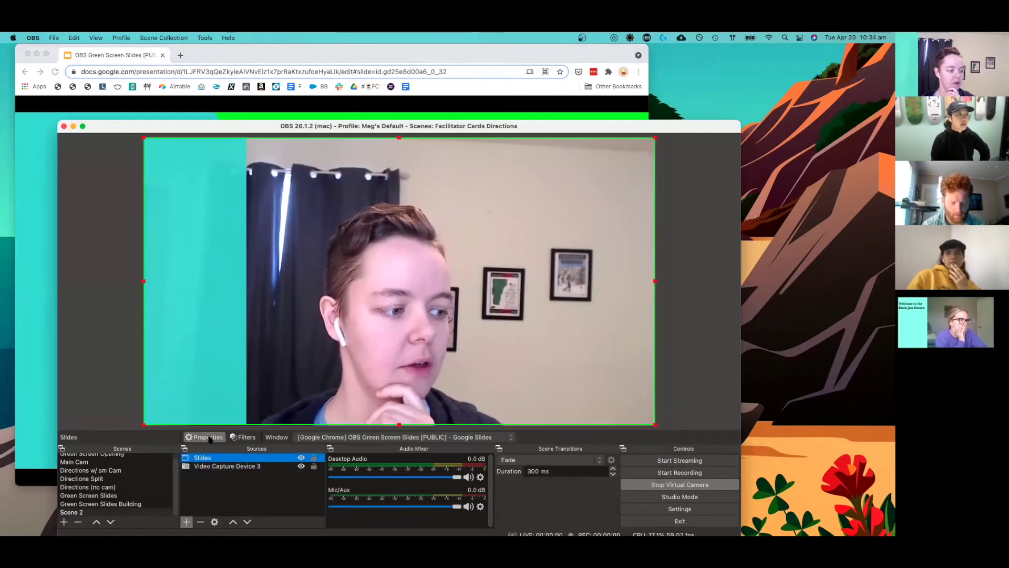
pyautogui.click(205, 437)
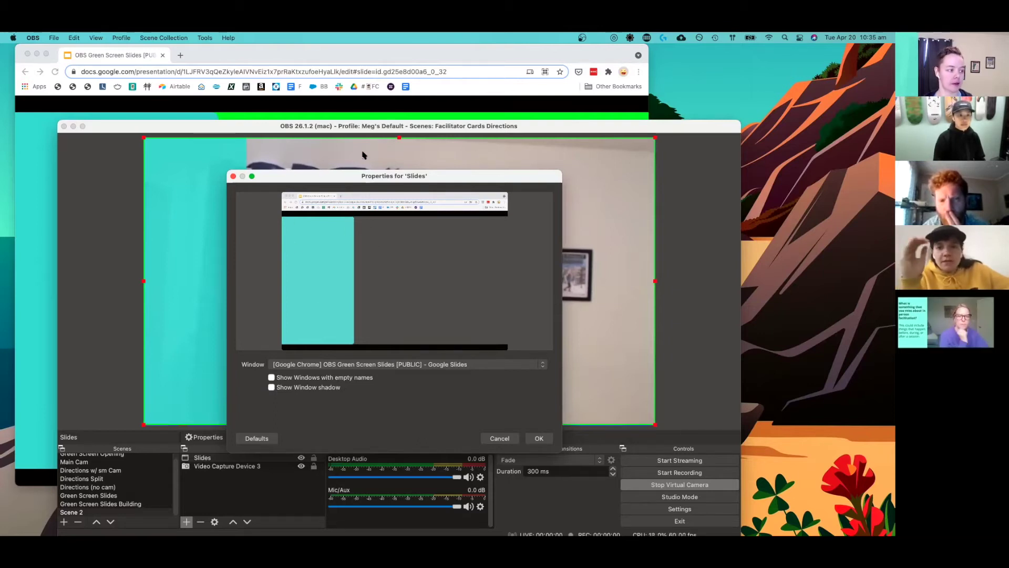
pyautogui.click(233, 177)
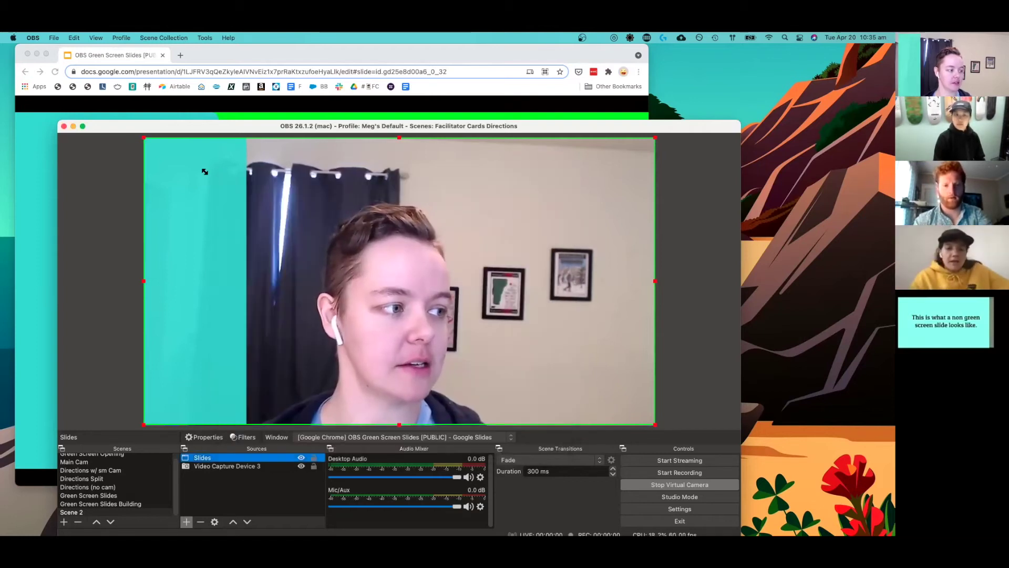
# - Shrink the Slides source and pull back its top and left crops to reveal the browser toolbar, keeping it selected near the canvas's upper left
pyautogui.moveTo(145, 139); pyautogui.dragTo(307, 225)
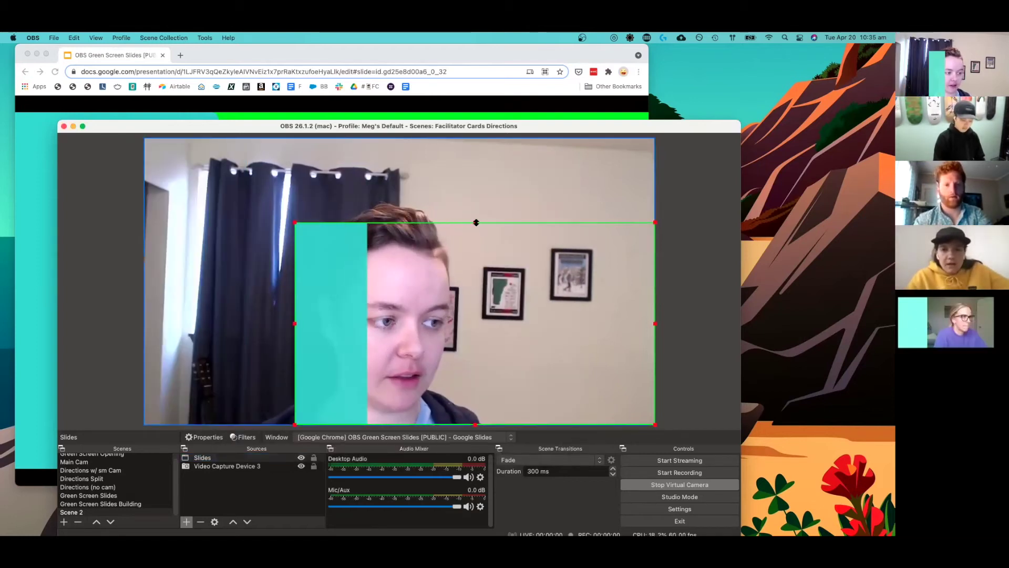
pyautogui.moveTo(477, 222); pyautogui.dragTo(473, 138)
pyautogui.moveTo(294, 287); pyautogui.dragTo(189, 287)
pyautogui.moveTo(441, 222); pyautogui.dragTo(377, 217)
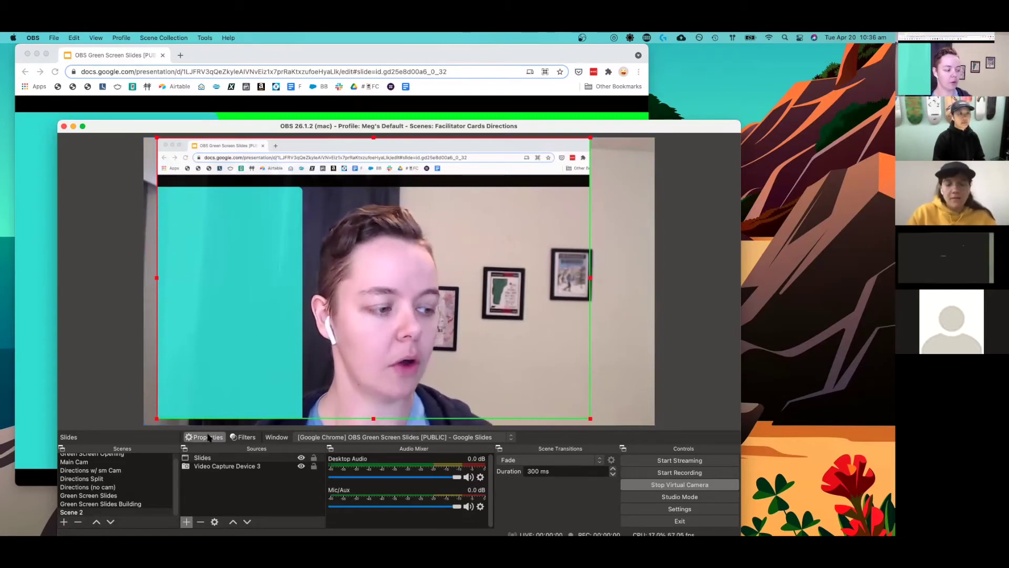
pyautogui.click(206, 458)
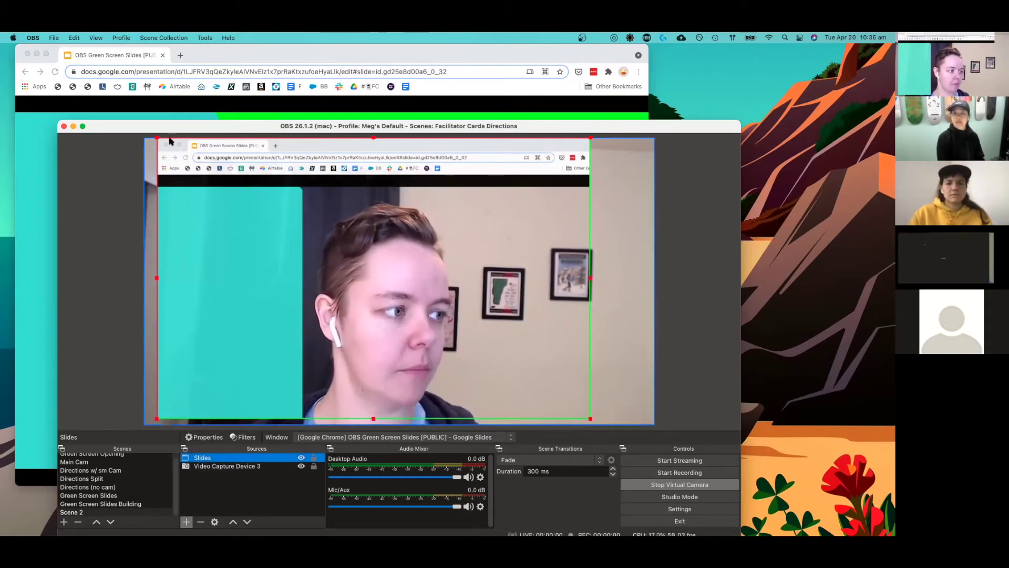
# - Scale the Slides source down and re-crop it, trimming the browser toolbar and black strip off the top and extending the bottom to the teal panel's edge
pyautogui.moveTo(155, 138); pyautogui.dragTo(232, 195)
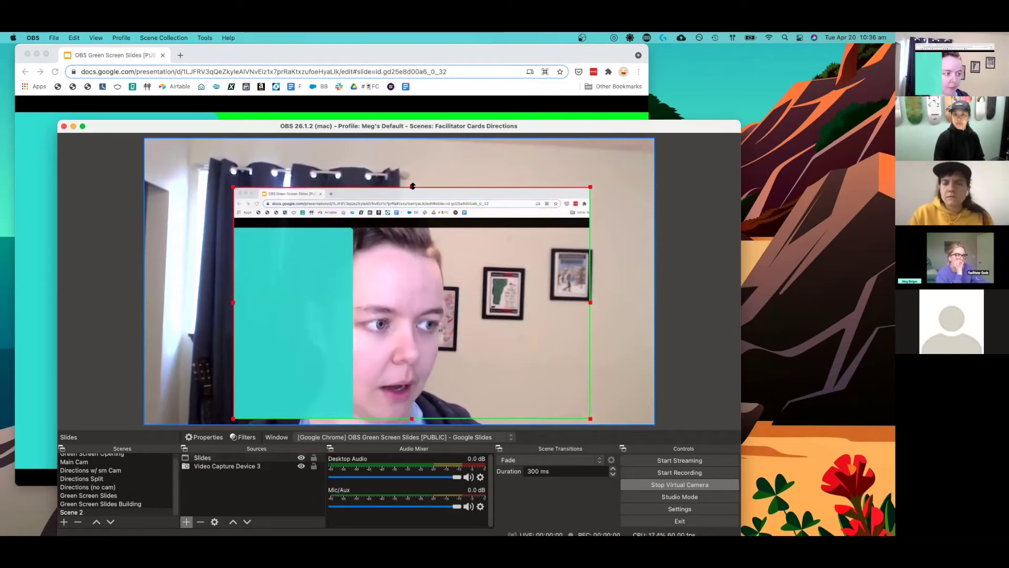
pyautogui.moveTo(413, 186); pyautogui.dragTo(412, 227)
pyautogui.moveTo(435, 290); pyautogui.dragTo(380, 232)
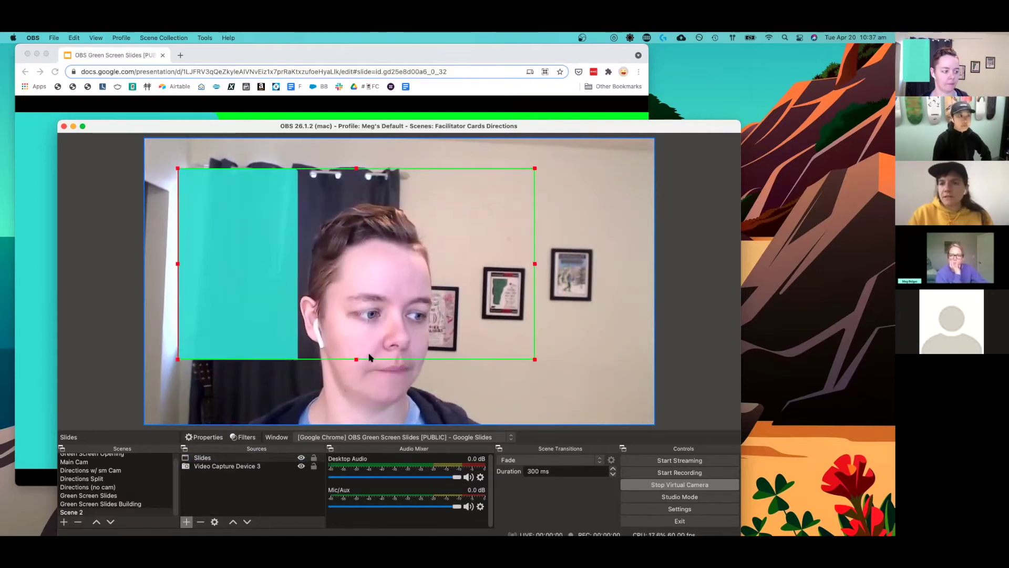
pyautogui.moveTo(356, 360); pyautogui.dragTo(357, 380)
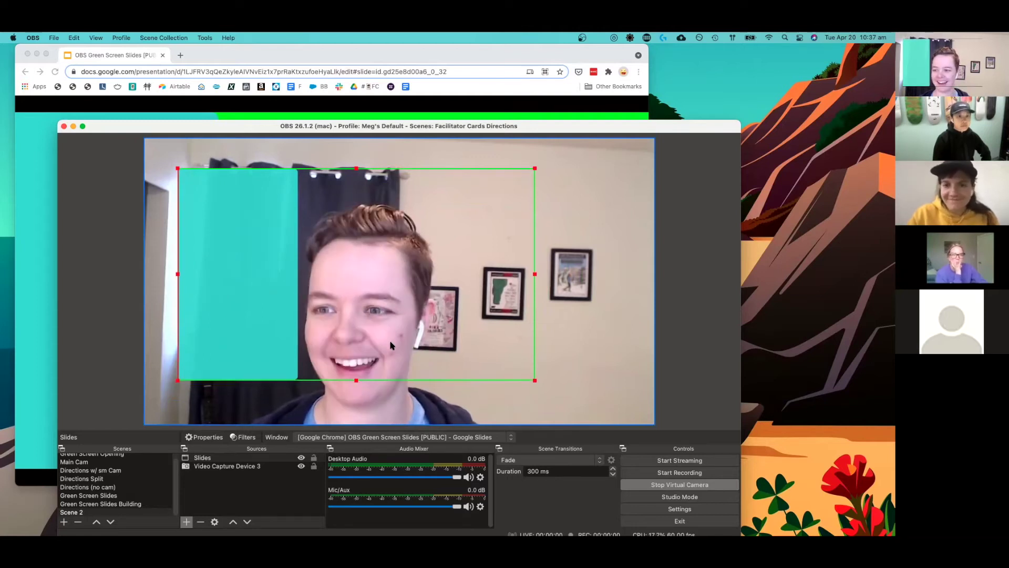
# - Align the Slides source with the canvas's upper-left corner and enlarge it to fill the canvas, extending its right crop outward
pyautogui.moveTo(320, 336); pyautogui.dragTo(289, 303)
pyautogui.moveTo(502, 354); pyautogui.dragTo(596, 393)
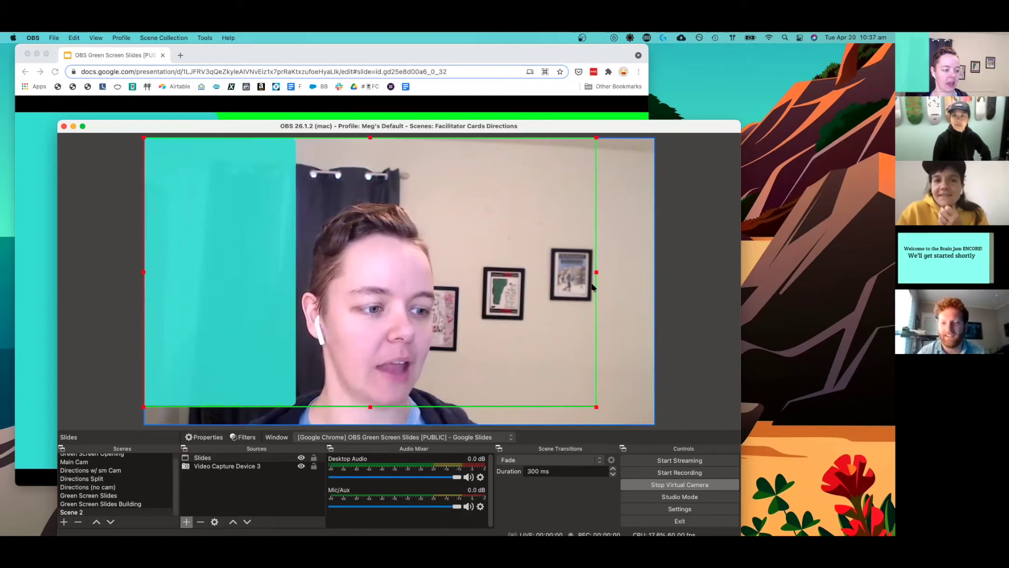
pyautogui.moveTo(596, 271); pyautogui.dragTo(620, 272)
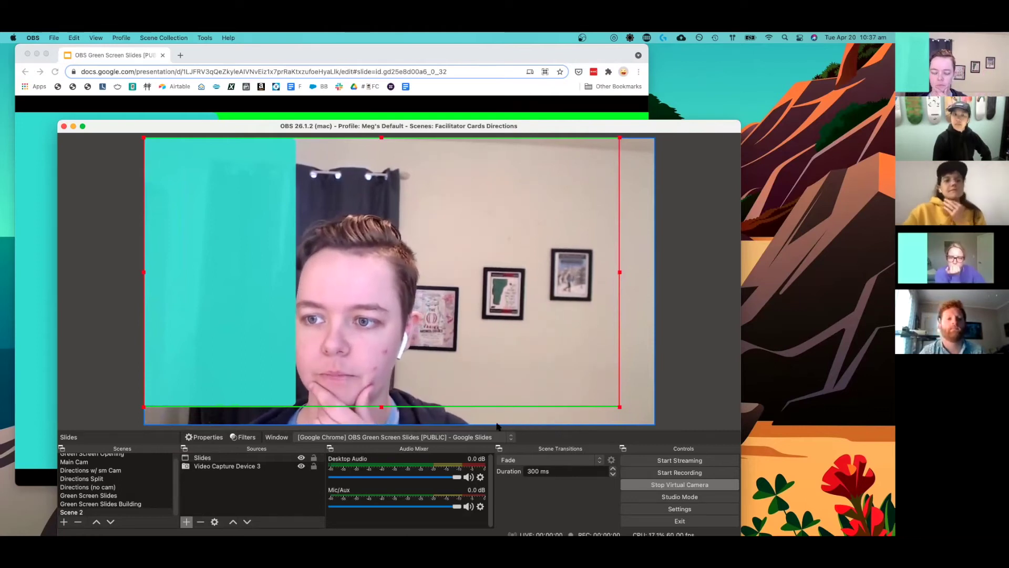
pyautogui.moveTo(619, 407); pyautogui.dragTo(653, 421)
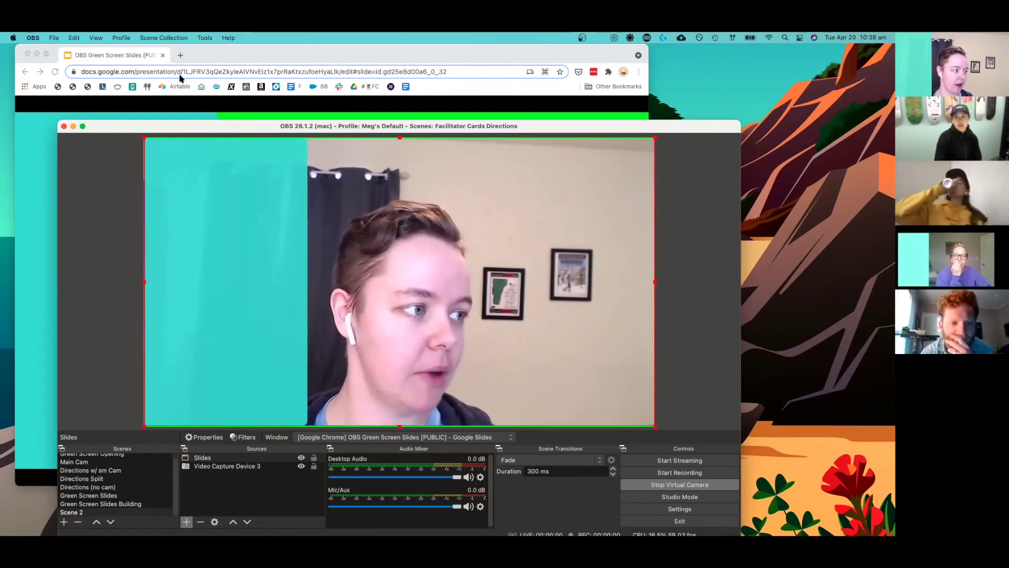
# - Advance the Chrome slides to the lower-left name banner slide, and bring the OBS window back in front to show the overlay
pyautogui.click(216, 52)
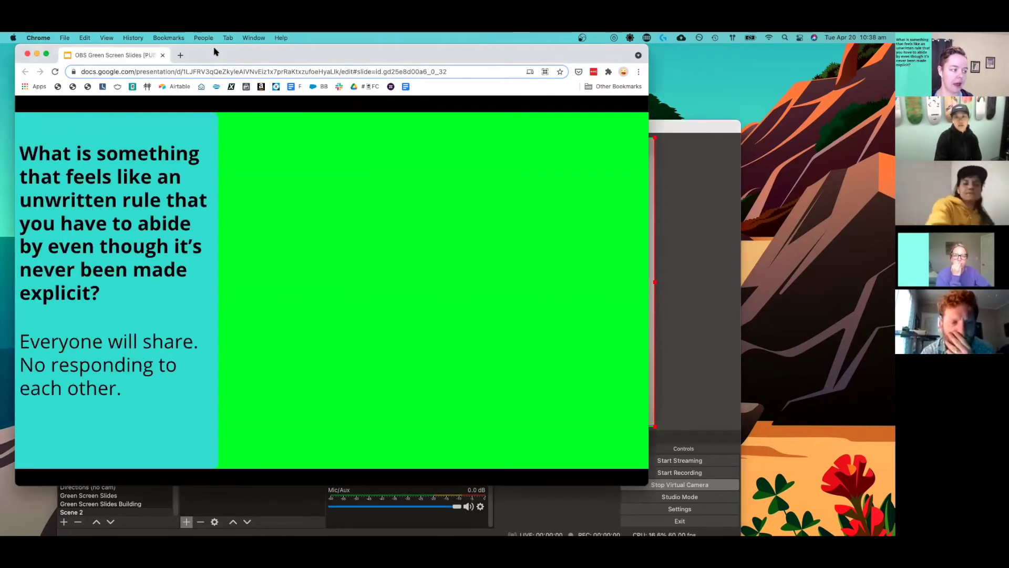
pyautogui.press('Right')
pyautogui.press('Right')
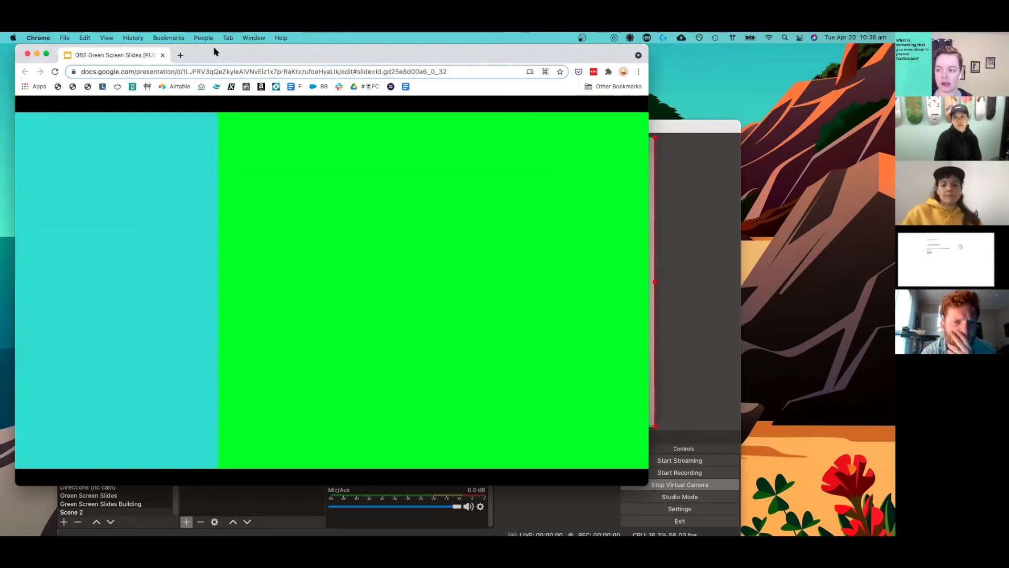
pyautogui.press('Right')
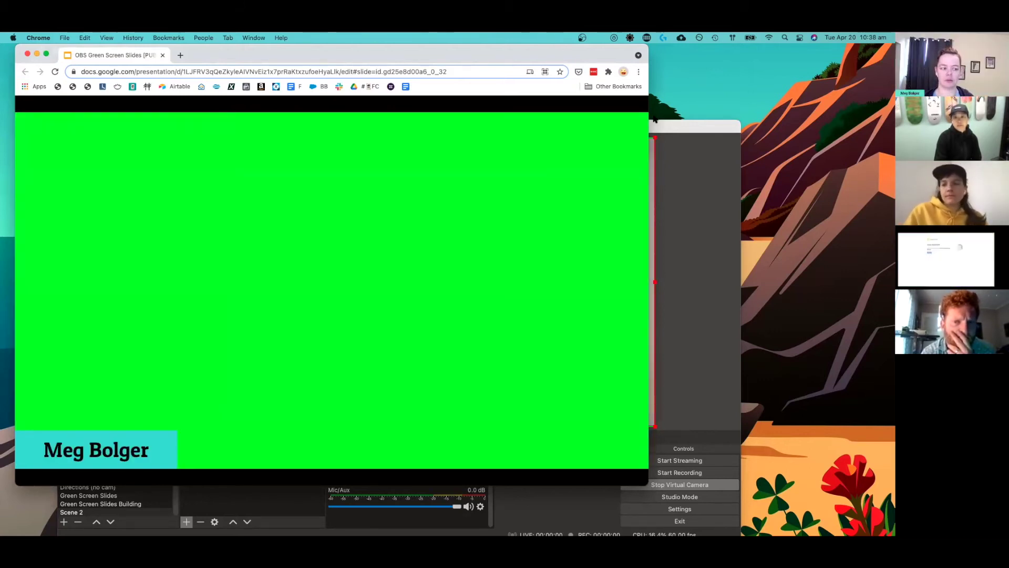
pyautogui.moveTo(678, 128); pyautogui.dragTo(1008, 52)
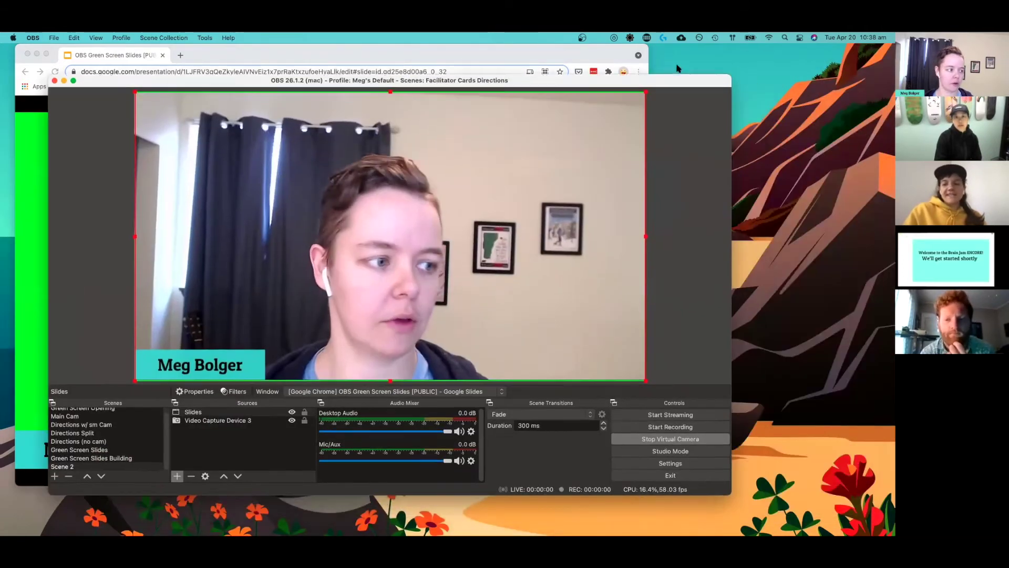
pyautogui.moveTo(683, 74); pyautogui.dragTo(656, 100)
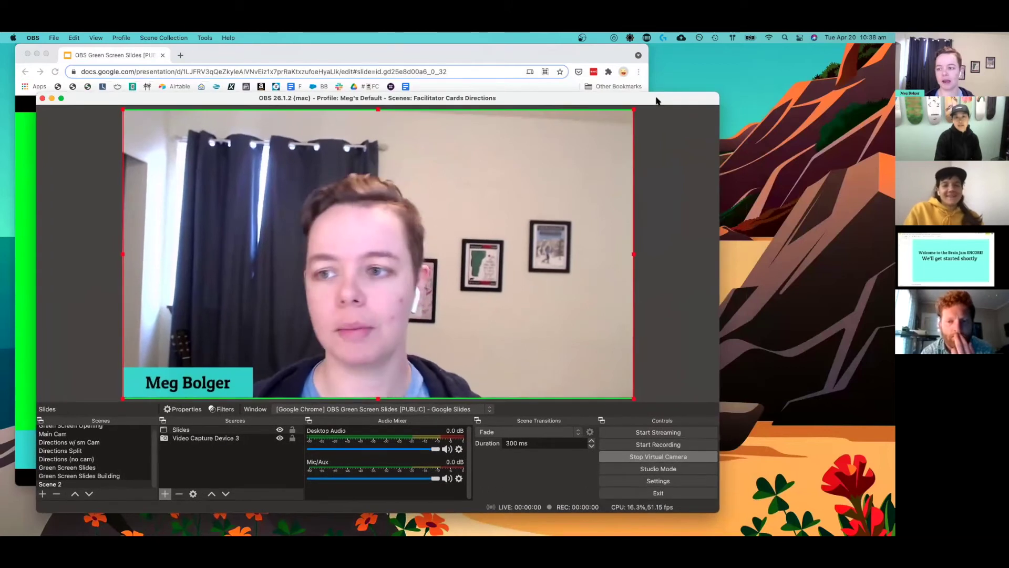